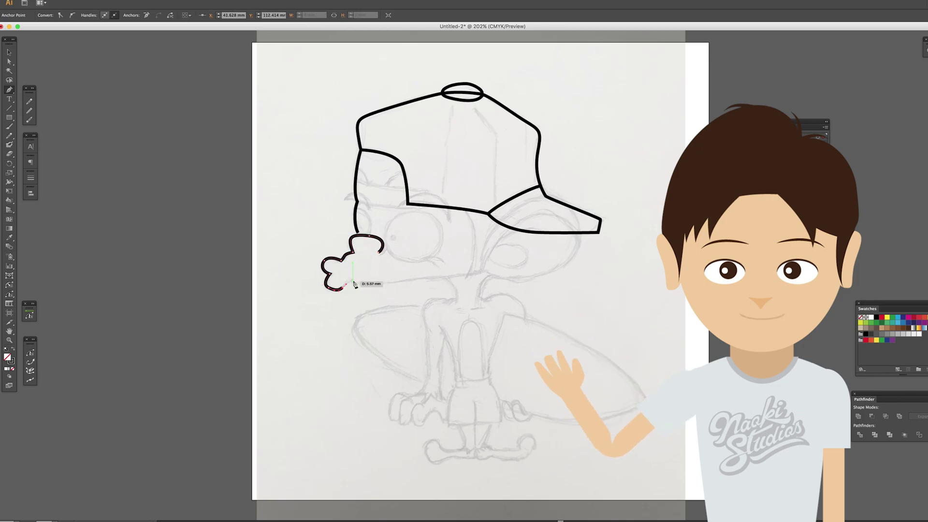
# Trace the monkey's jaw and curve the outline around the right eye to the ear
pyautogui.click(353, 280)
pyautogui.click(358, 284)
pyautogui.moveTo(407, 282); pyautogui.dragTo(437, 278)
pyautogui.moveTo(454, 275); pyautogui.dragTo(531, 278)
pyautogui.click(481, 272)
pyautogui.moveTo(576, 251); pyautogui.dragTo(581, 224)
pyautogui.moveTo(536, 199)
pyautogui.mouseDown()
pyautogui.moveTo(491, 217)
pyautogui.moveTo(456, 207)
pyautogui.mouseUp()
pyautogui.click(480, 273)
# Draw the cheek line and the headband outline across the face
pyautogui.click(467, 276)
pyautogui.click(426, 208)
pyautogui.click(429, 191)
pyautogui.click(356, 180)
pyautogui.moveTo(357, 202); pyautogui.dragTo(364, 204)
pyautogui.moveTo(403, 208); pyautogui.dragTo(417, 208)
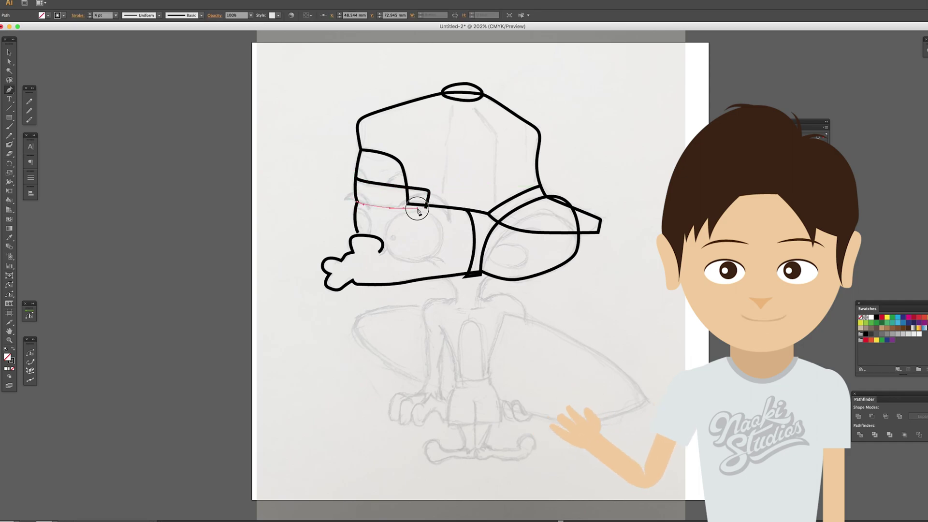
pyautogui.click(426, 208)
# Outline both sides of the neck and the shoulder curves
pyautogui.click(443, 275)
pyautogui.moveTo(454, 288)
pyautogui.mouseDown()
pyautogui.moveTo(493, 294)
pyautogui.moveTo(442, 306)
pyautogui.moveTo(425, 322)
pyautogui.mouseUp()
pyautogui.click(456, 303)
pyautogui.click(489, 276)
pyautogui.click(455, 296)
pyautogui.moveTo(427, 329); pyautogui.dragTo(429, 335)
# Trace the left arm down to the wrist and back up to the armpit
pyautogui.click(411, 397)
pyautogui.click(429, 396)
pyautogui.click(440, 400)
pyautogui.moveTo(439, 371); pyautogui.dragTo(441, 358)
pyautogui.click(445, 336)
pyautogui.moveTo(439, 326); pyautogui.dragTo(445, 336)
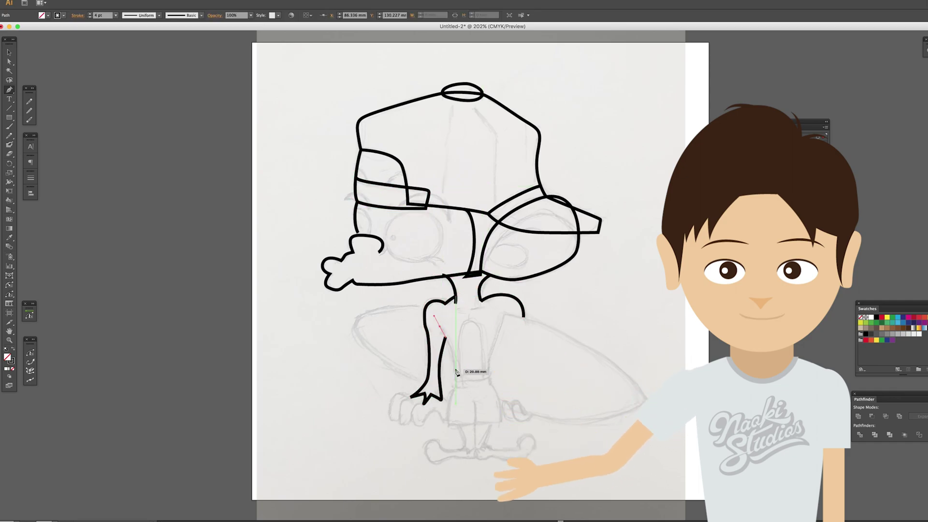
# Draw the left and right torso lines down to the shorts
pyautogui.moveTo(455, 381); pyautogui.dragTo(456, 397)
pyautogui.click(504, 314)
pyautogui.moveTo(488, 360); pyautogui.dragTo(487, 369)
pyautogui.click(489, 379)
# Outline the shorts with waistline, both hems, left leg and crotch line
pyautogui.click(478, 423)
pyautogui.click(501, 421)
pyautogui.click(489, 379)
pyautogui.click(453, 381)
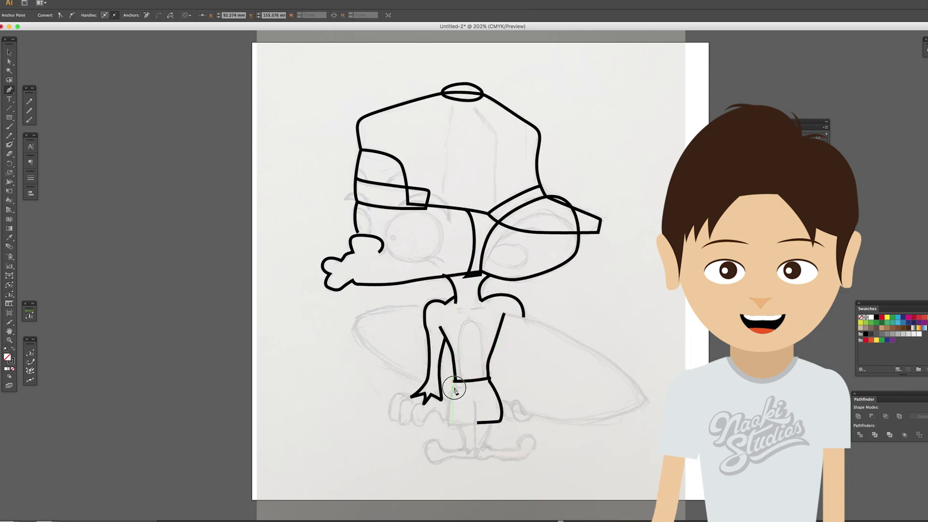
pyautogui.click(449, 423)
pyautogui.click(476, 424)
pyautogui.click(477, 401)
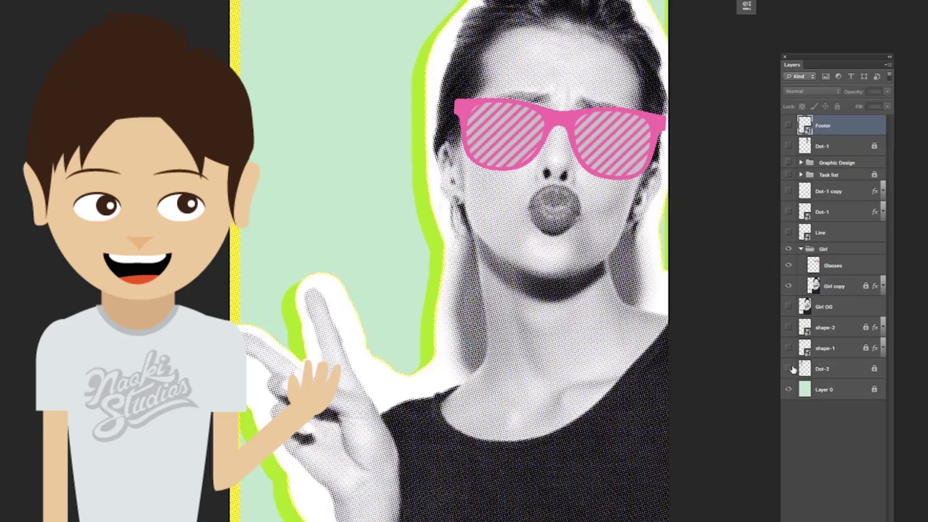
# Turn on visibility for all layers from Dot-2 up to Task list
pyautogui.moveTo(793, 369); pyautogui.dragTo(791, 150)
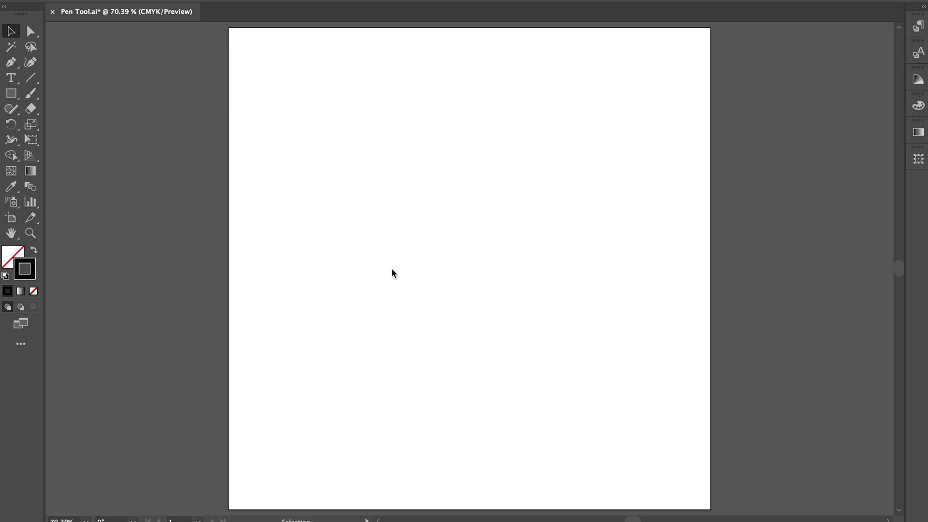
# Draw a large ellipse across the upper part of the blank page
pyautogui.click(392, 269)
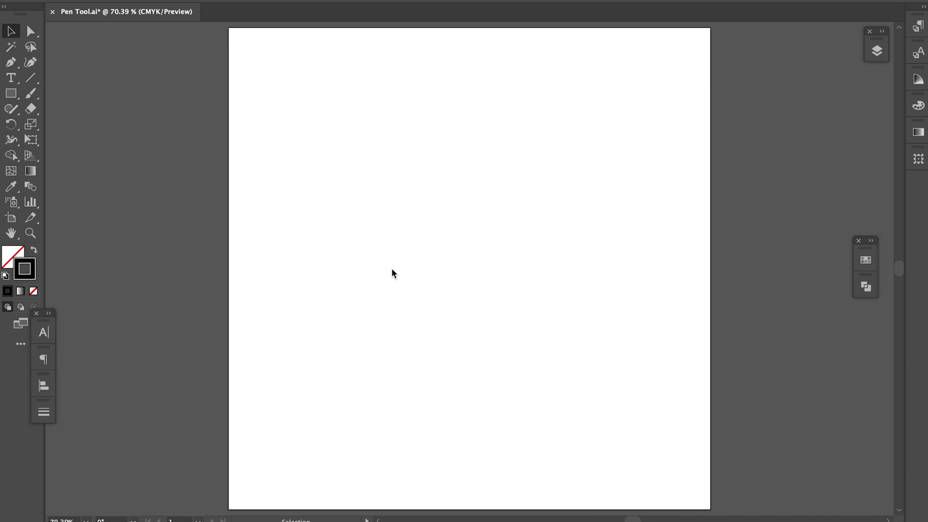
pyautogui.moveTo(10, 93); pyautogui.dragTo(78, 122)
pyautogui.moveTo(313, 138); pyautogui.dragTo(622, 357)
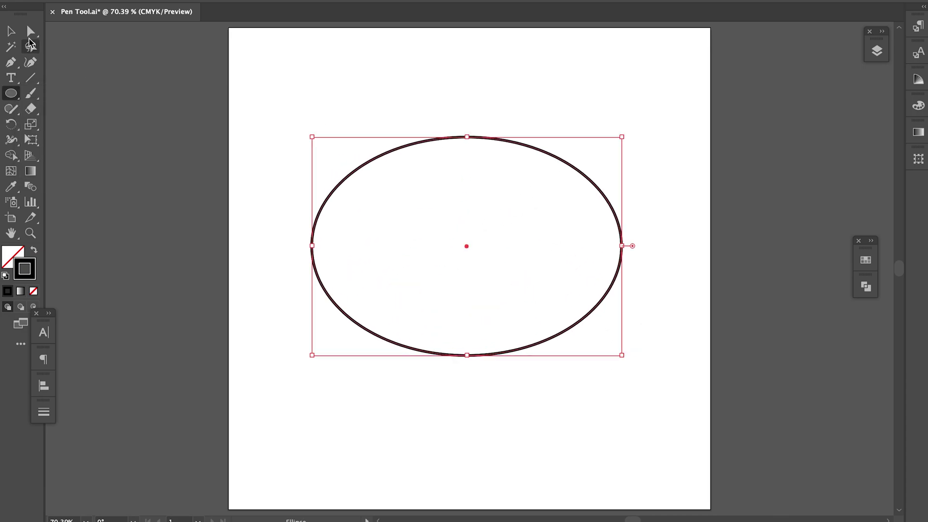
# Use Direct Selection to select individual anchors and segments of the ellipse
pyautogui.click(30, 31)
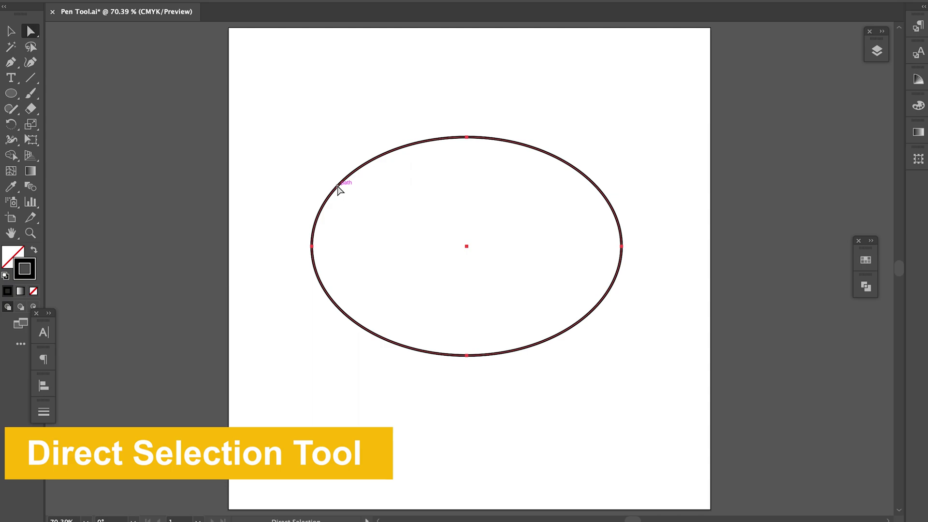
pyautogui.click(471, 72)
pyautogui.click(487, 138)
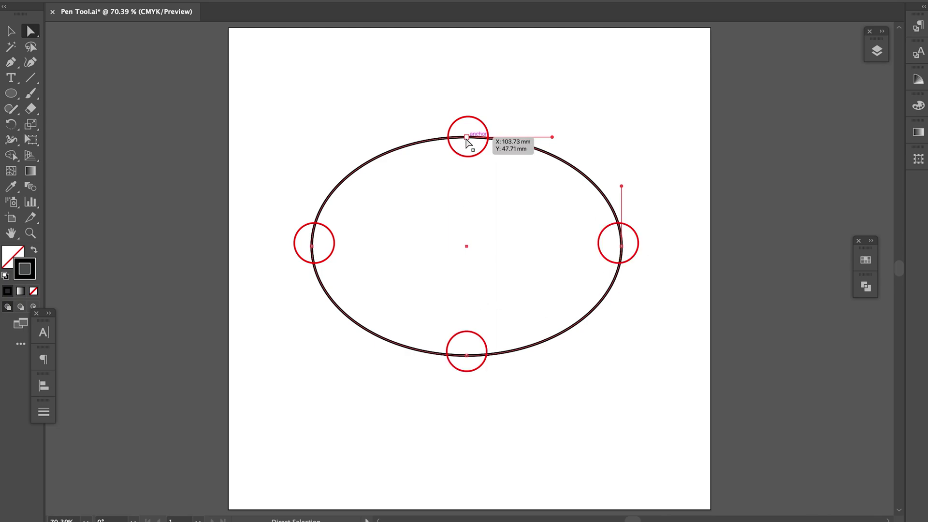
pyautogui.click(466, 138)
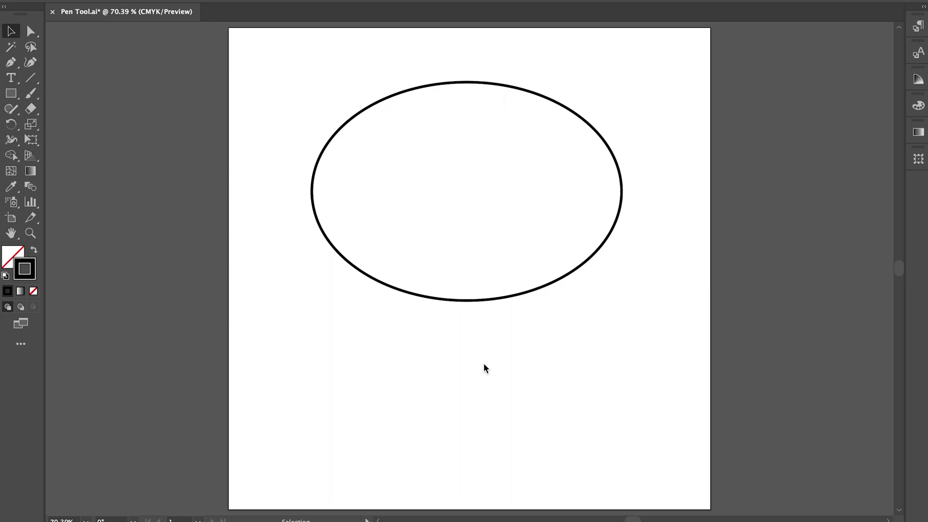
pyautogui.click(431, 297)
pyautogui.press('a')
pyautogui.click(433, 298)
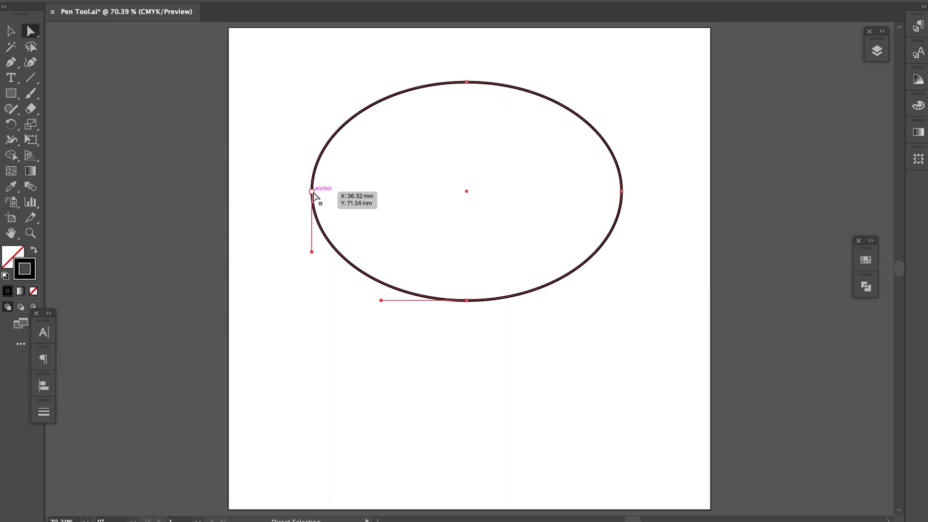
pyautogui.click(312, 191)
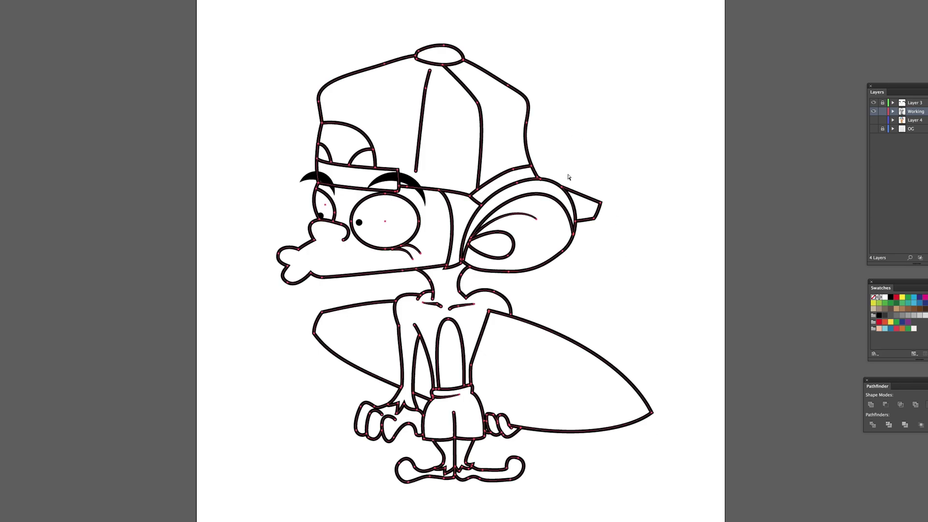
# Select the cap's right edge, brim, middle seam and ear outline one at a time to show they're separate paths
pyautogui.click(526, 122)
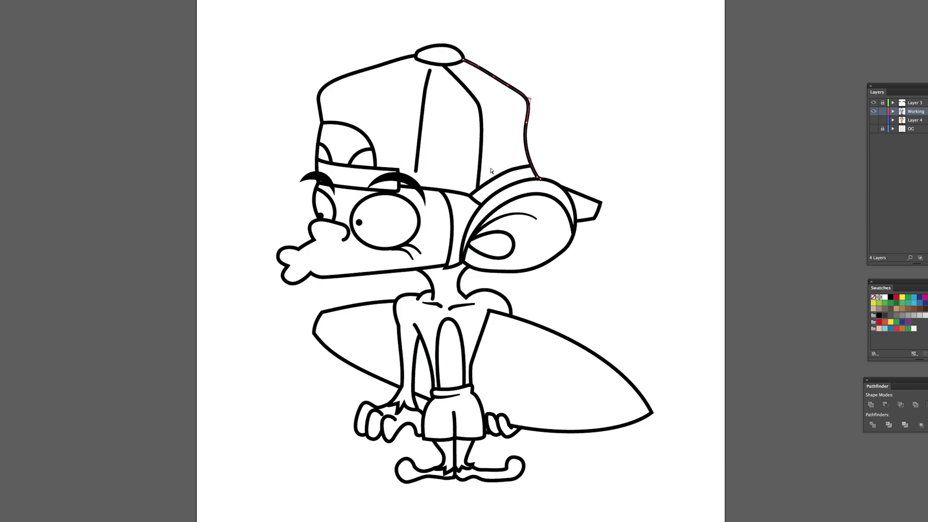
pyautogui.click(598, 207)
pyautogui.click(479, 140)
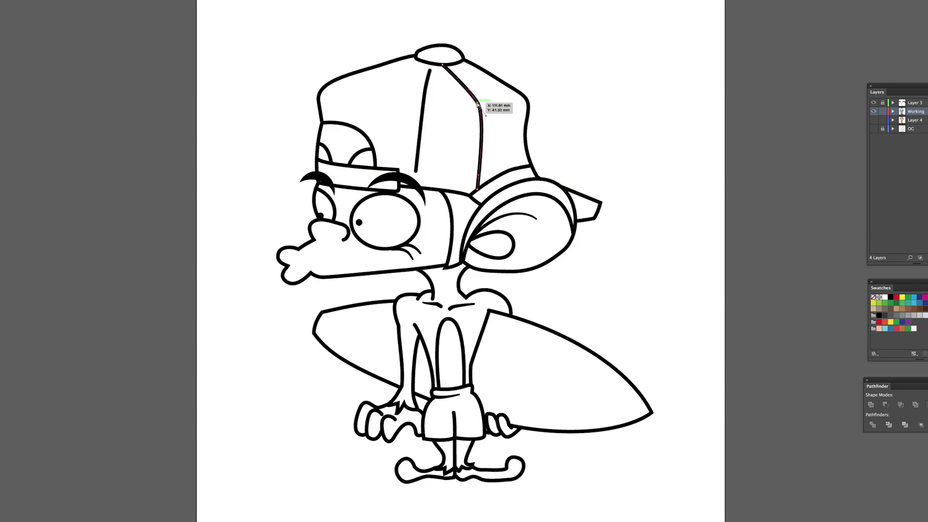
pyautogui.click(523, 181)
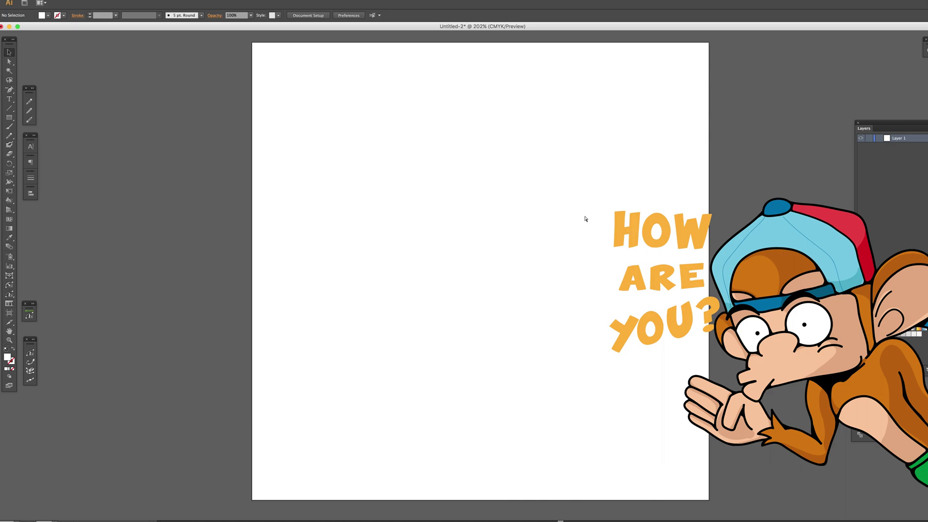
# Place the pencil sketch on the artboard and fade it with lower opacity
pyautogui.hotkey('ctrl', 'v')
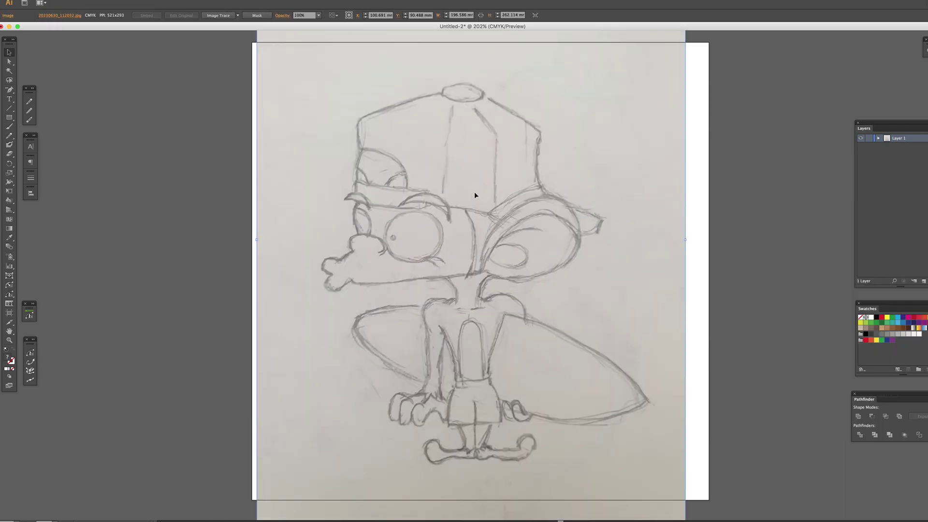
pyautogui.click(318, 15)
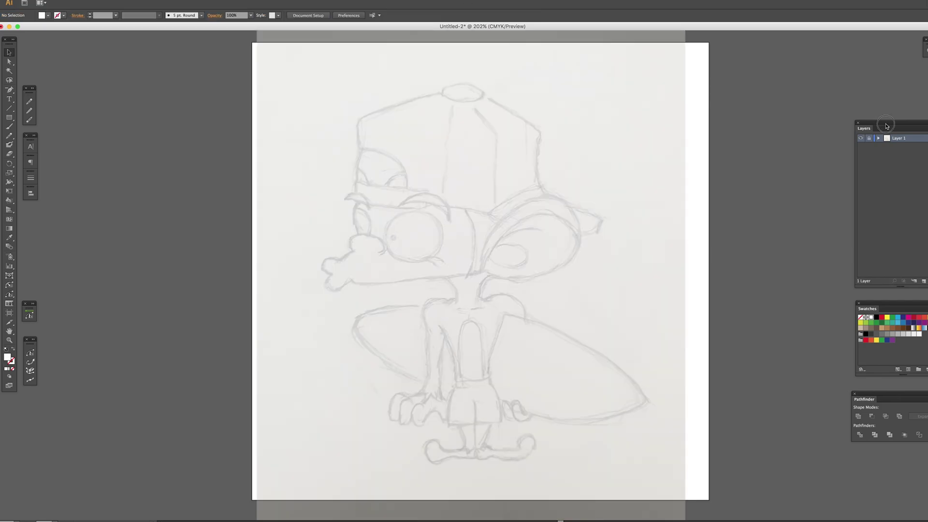
pyautogui.moveTo(887, 126); pyautogui.dragTo(769, 125)
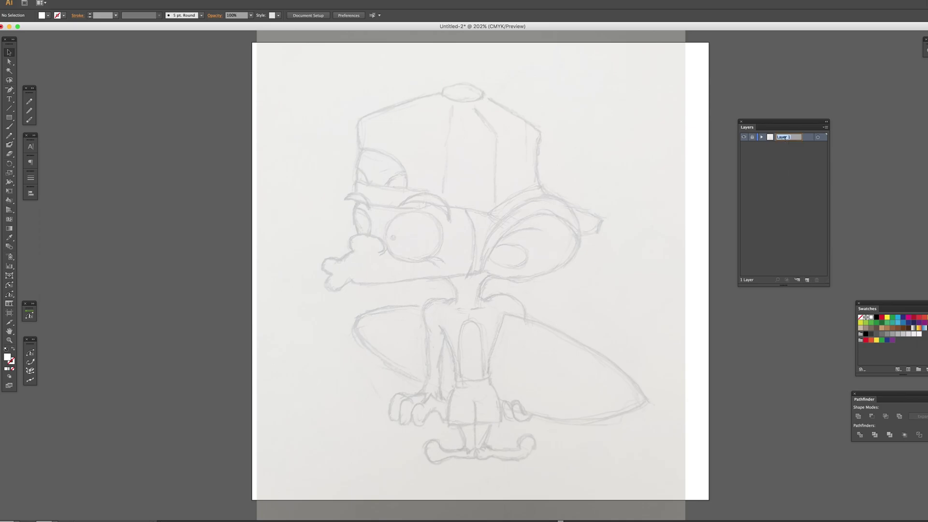
# Rename the sketch layer to OG and add a new layer named Working above it
pyautogui.write('dG')
pyautogui.press('Return')
pyautogui.click(806, 281)
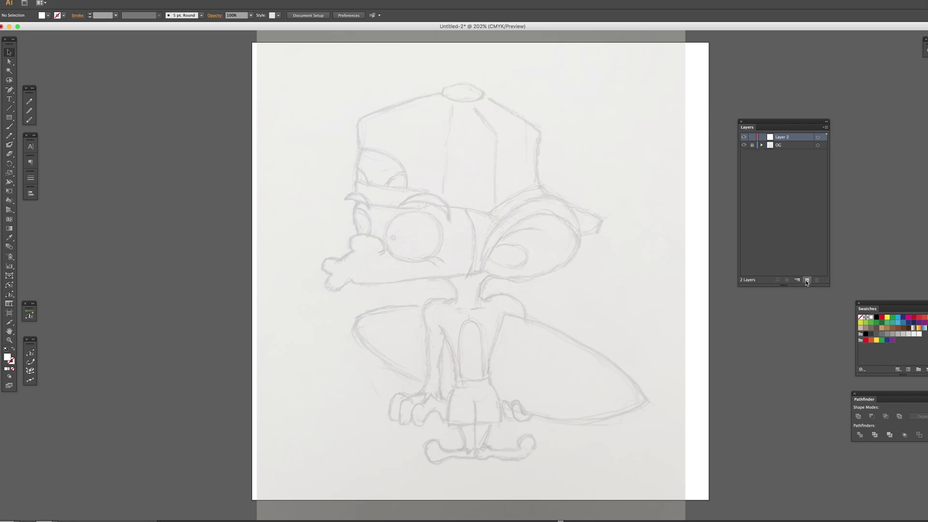
pyautogui.doubleClick(784, 137)
pyautogui.click(790, 165)
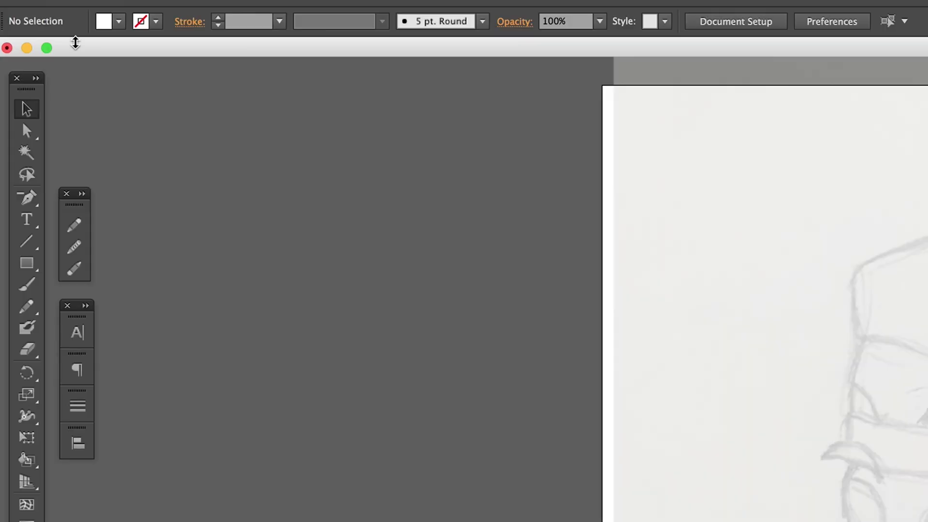
# Set fill to None and stroke to black at 4 pt
pyautogui.click(47, 15)
pyautogui.click(11, 54)
pyautogui.click(155, 21)
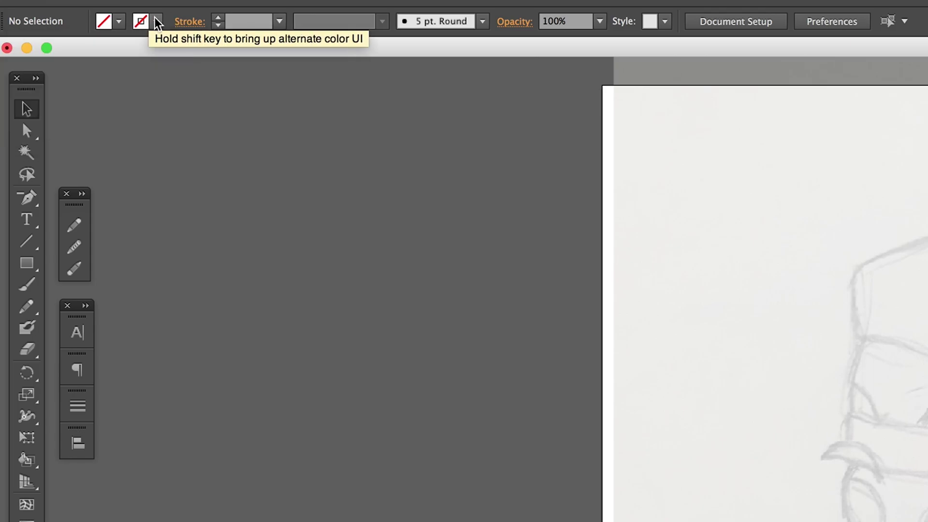
pyautogui.click(155, 21)
pyautogui.click(46, 53)
pyautogui.click(219, 18)
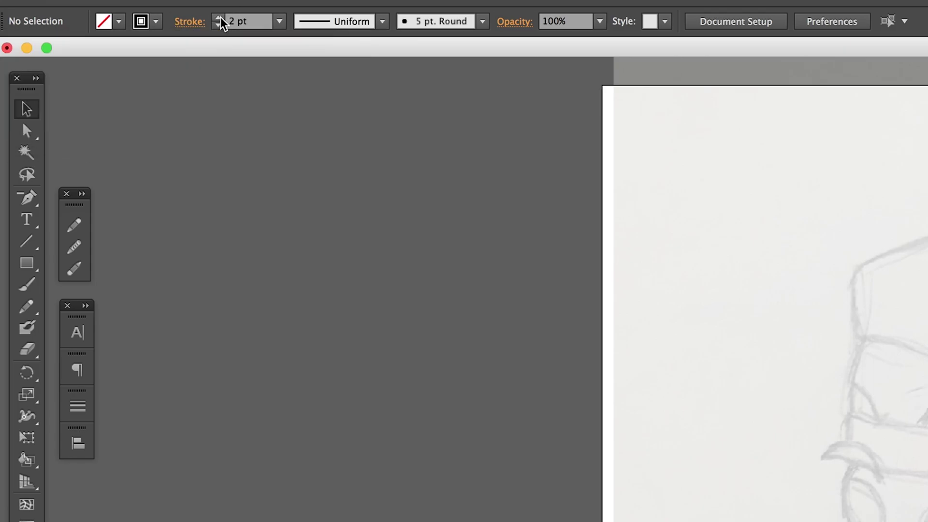
pyautogui.click(219, 18)
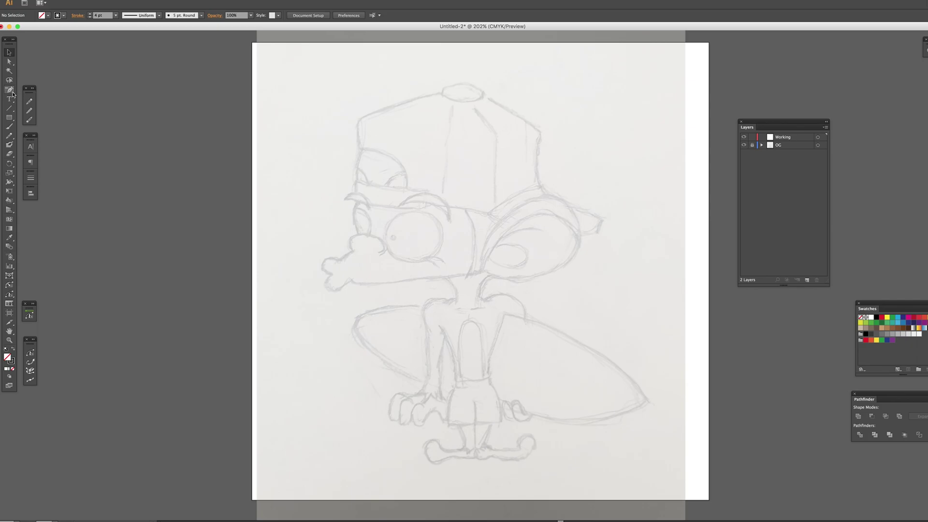
pyautogui.moveTo(13, 93); pyautogui.dragTo(26, 93)
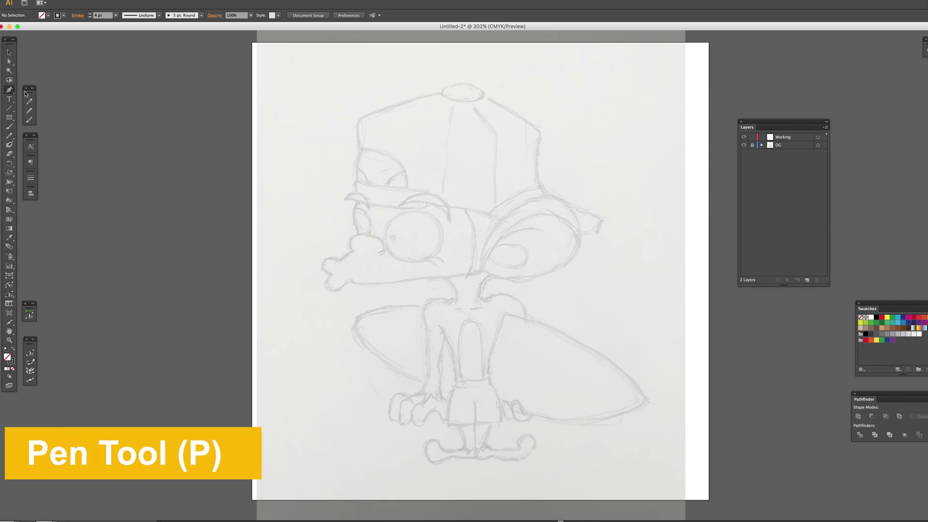
pyautogui.press('v')
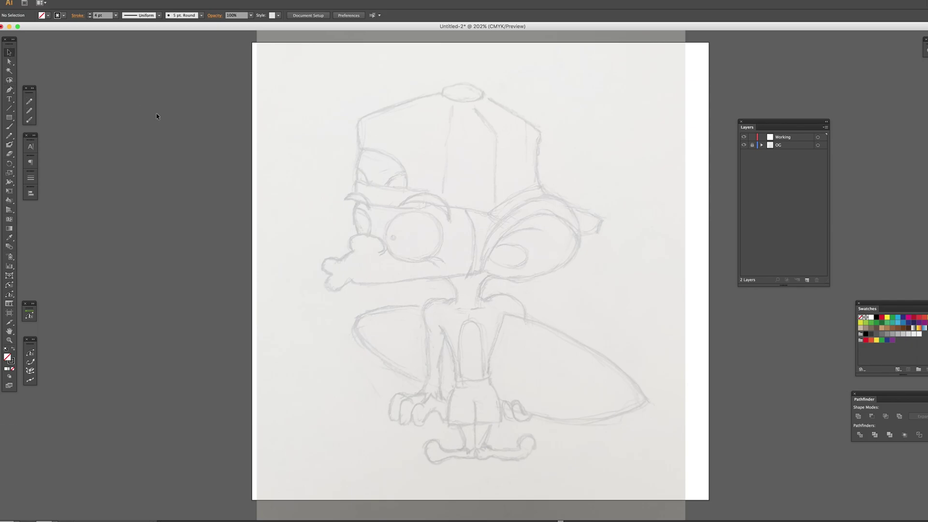
pyautogui.click(12, 92)
pyautogui.click(545, 194)
pyautogui.click(538, 177)
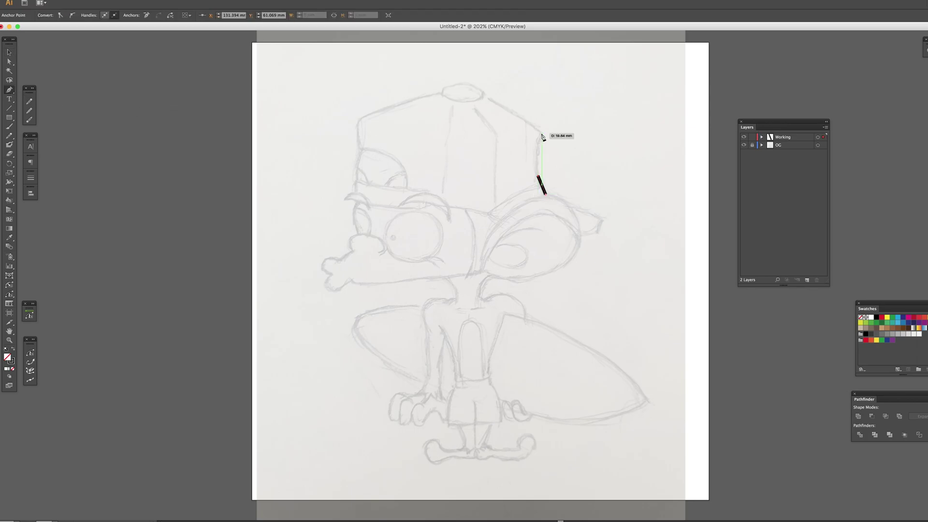
pyautogui.click(541, 133)
pyautogui.click(483, 96)
pyautogui.click(435, 94)
pyautogui.click(360, 117)
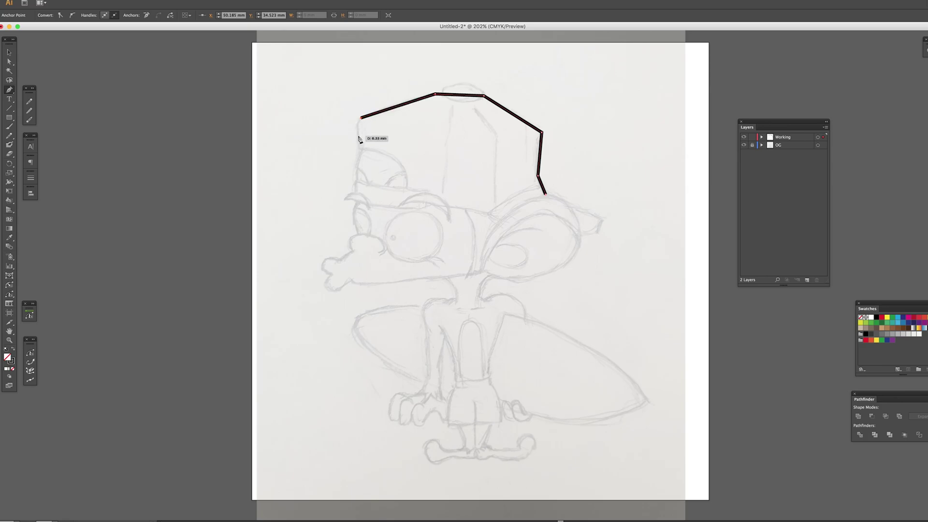
pyautogui.click(361, 144)
pyautogui.click(387, 155)
pyautogui.click(407, 172)
pyautogui.click(406, 188)
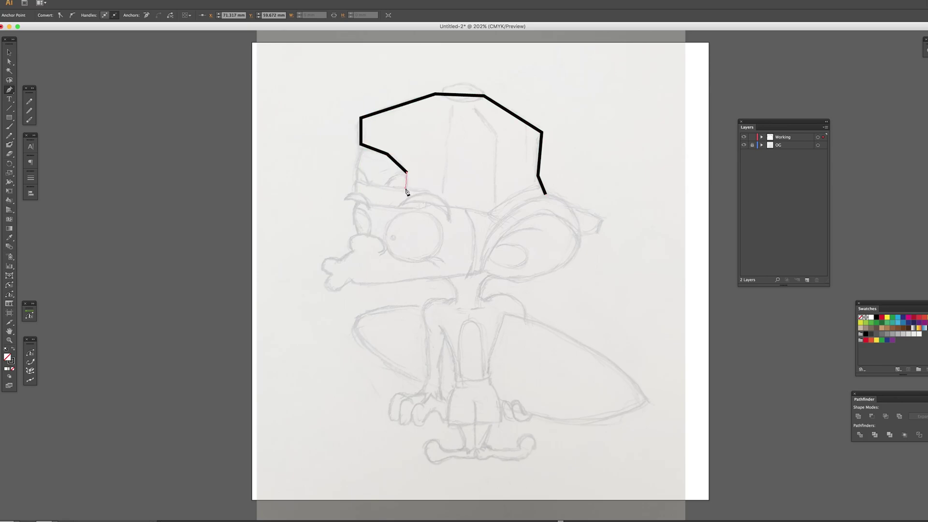
pyautogui.click(427, 193)
pyautogui.click(430, 206)
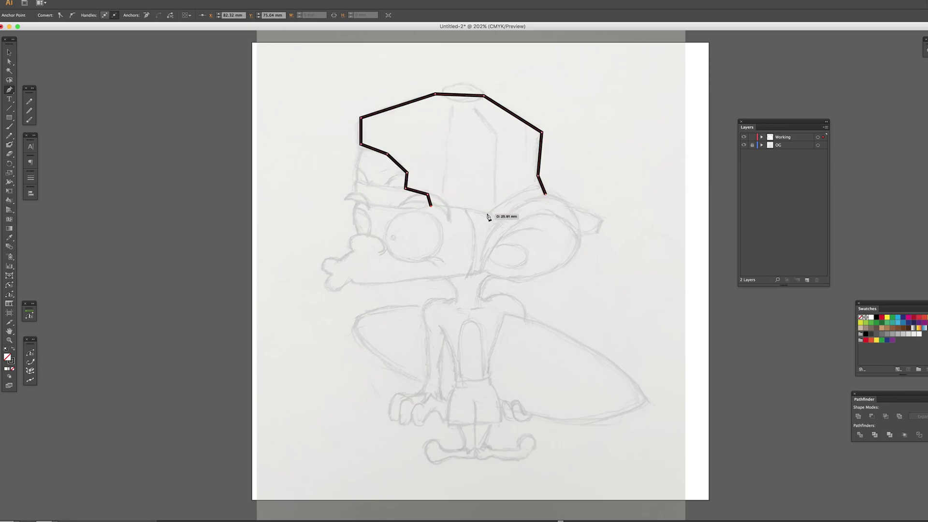
pyautogui.click(487, 214)
pyautogui.click(508, 227)
pyautogui.click(549, 232)
pyautogui.click(586, 232)
pyautogui.click(596, 231)
pyautogui.click(600, 217)
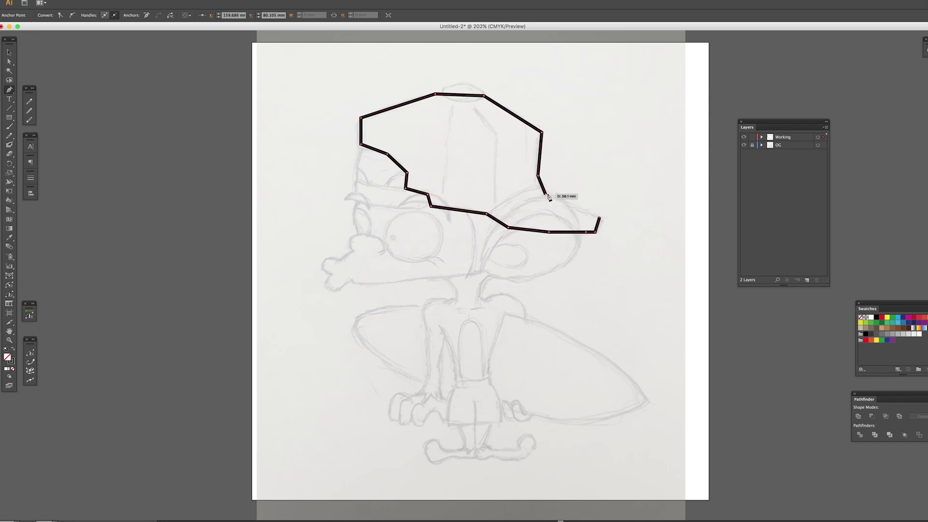
pyautogui.click(545, 194)
pyautogui.press('Delete')
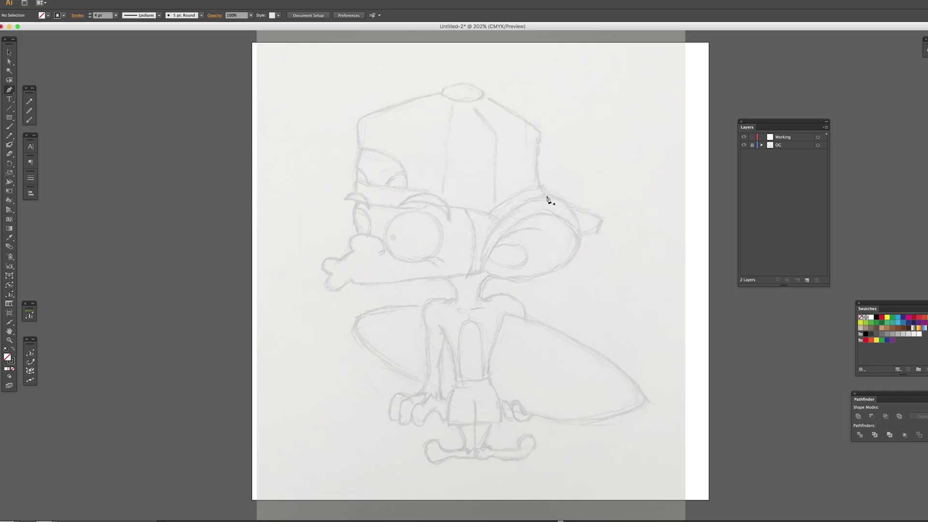
# Draw a curved pen path from the cap's right side over the crown toward the left edge
pyautogui.moveTo(546, 195); pyautogui.dragTo(540, 188)
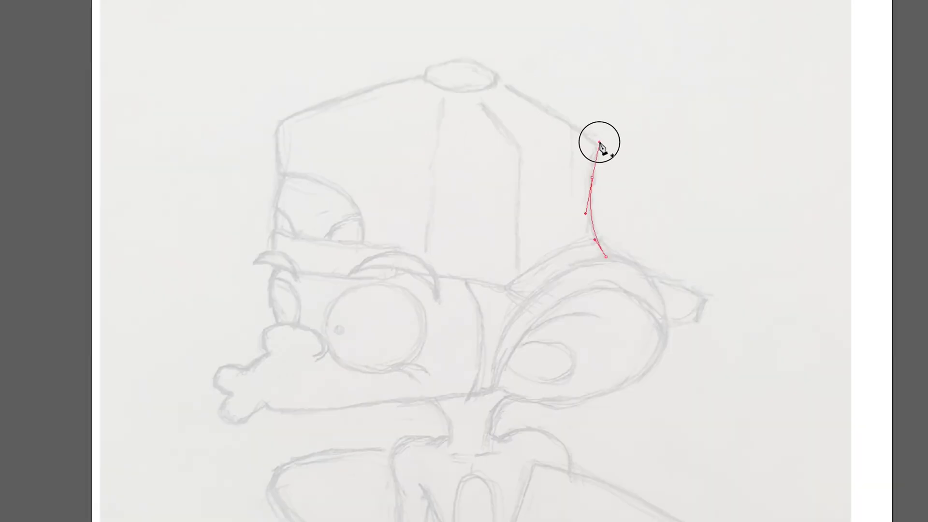
pyautogui.moveTo(599, 143); pyautogui.dragTo(544, 110)
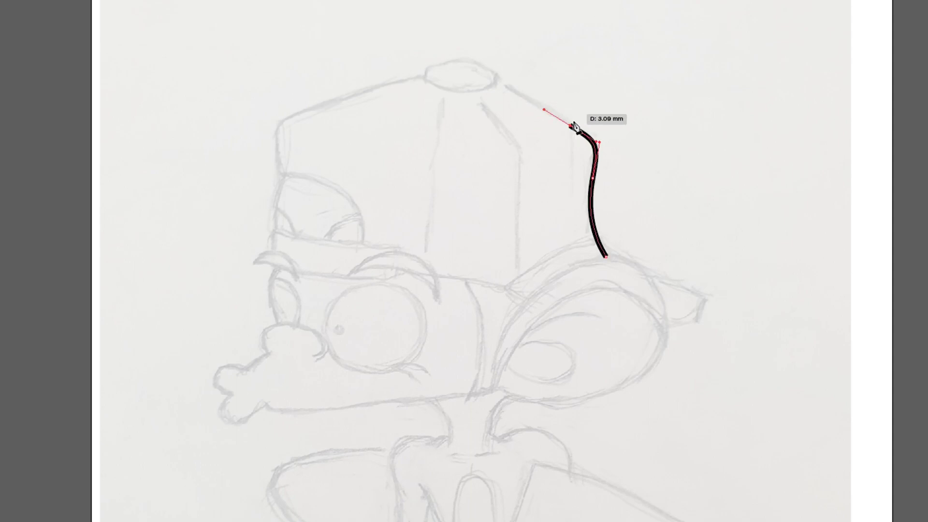
pyautogui.moveTo(491, 78); pyautogui.dragTo(478, 76)
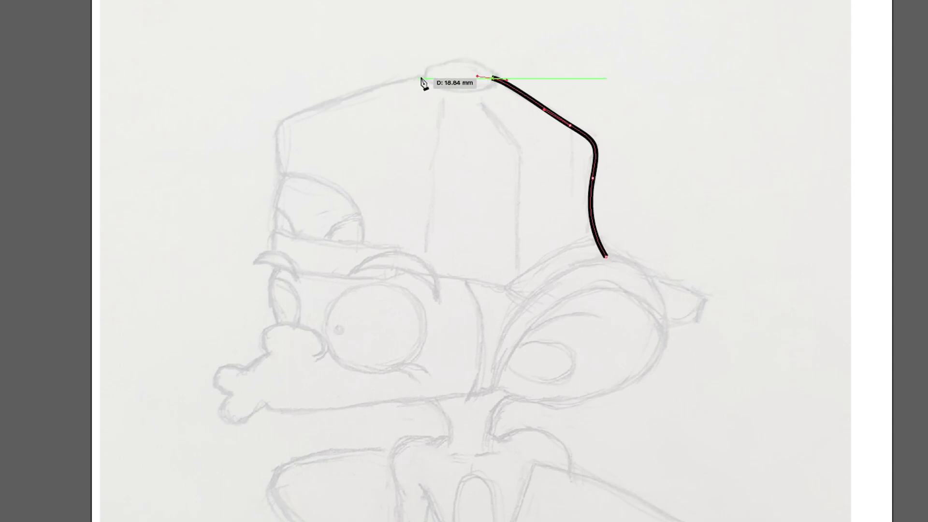
pyautogui.moveTo(420, 78); pyautogui.dragTo(393, 83)
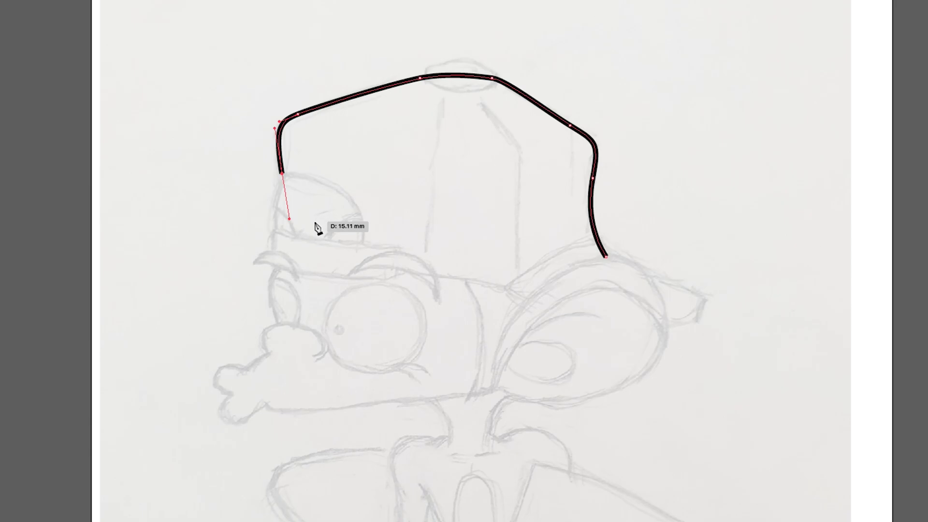
# Continue the cap outline down the left side, around the side panel and along the bottom to the brim
pyautogui.click(315, 180)
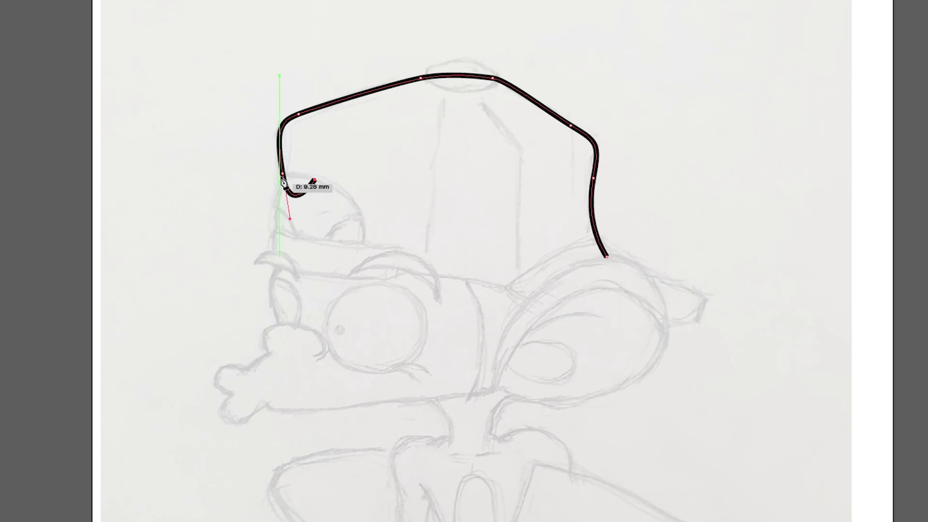
pyautogui.moveTo(284, 183); pyautogui.dragTo(282, 173)
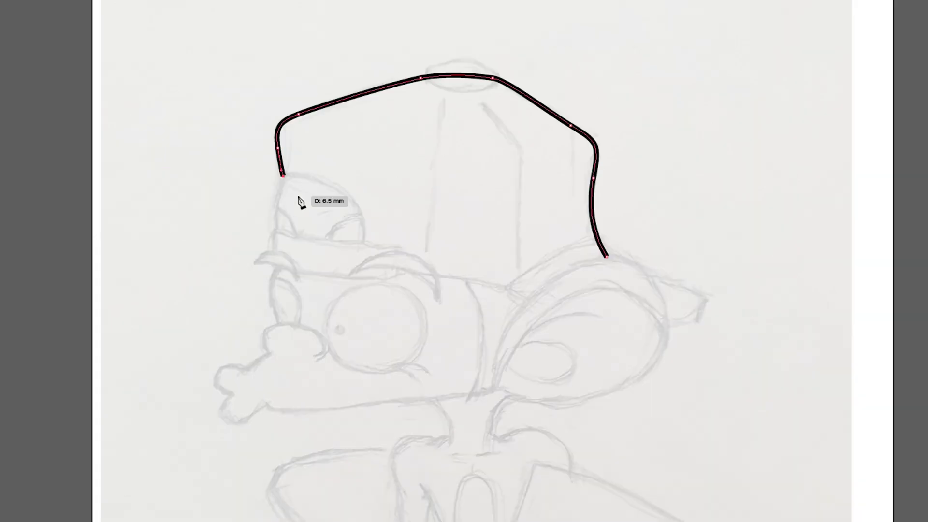
pyautogui.moveTo(355, 202); pyautogui.dragTo(366, 228)
pyautogui.click(365, 271)
pyautogui.moveTo(505, 288); pyautogui.dragTo(541, 298)
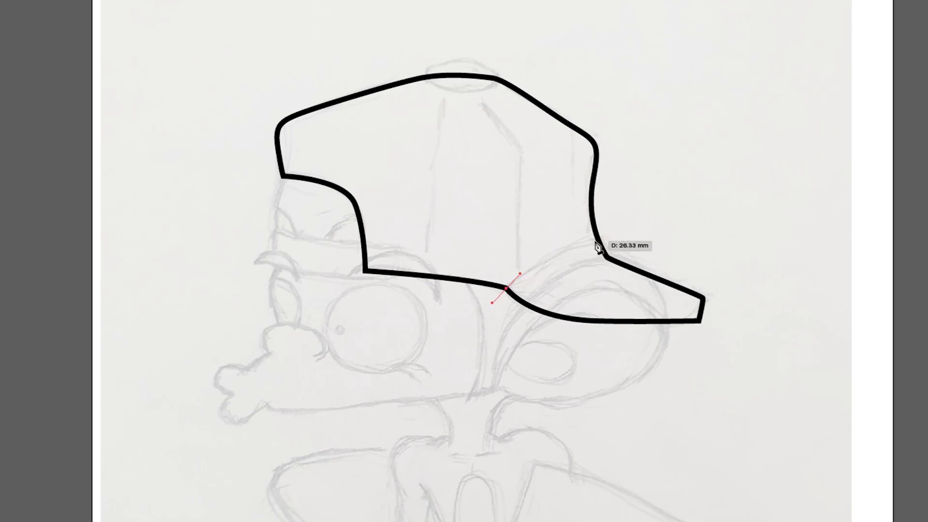
# Draw the brim seam curve from the brim junction up to the cap's top point
pyautogui.moveTo(598, 240); pyautogui.dragTo(617, 237)
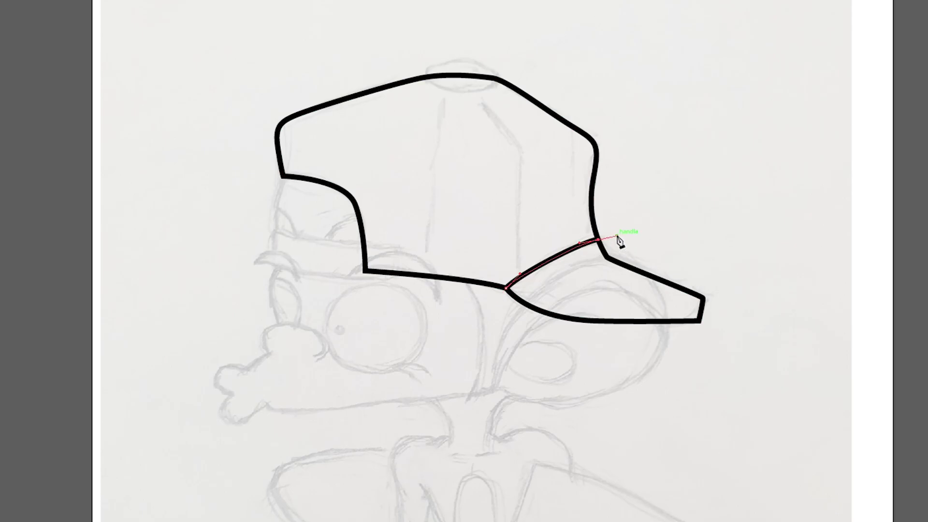
pyautogui.click(499, 77)
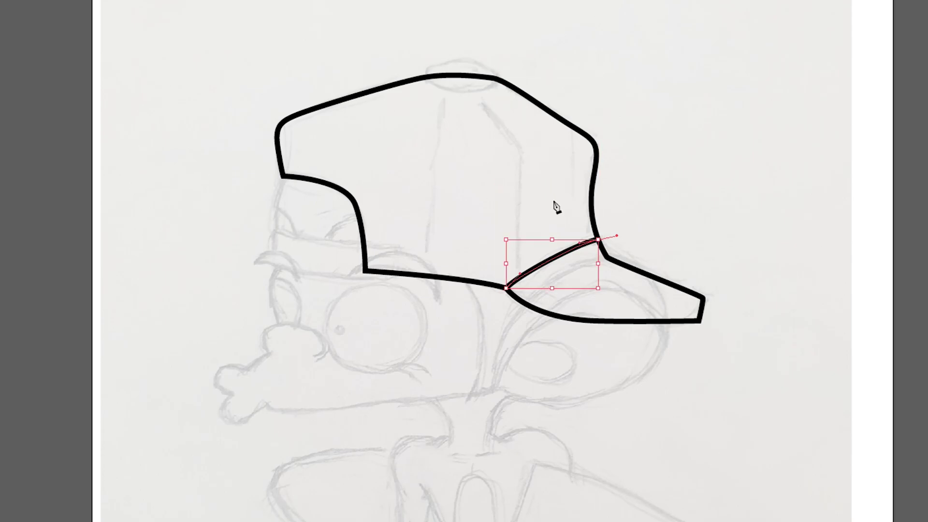
pyautogui.press('Return')
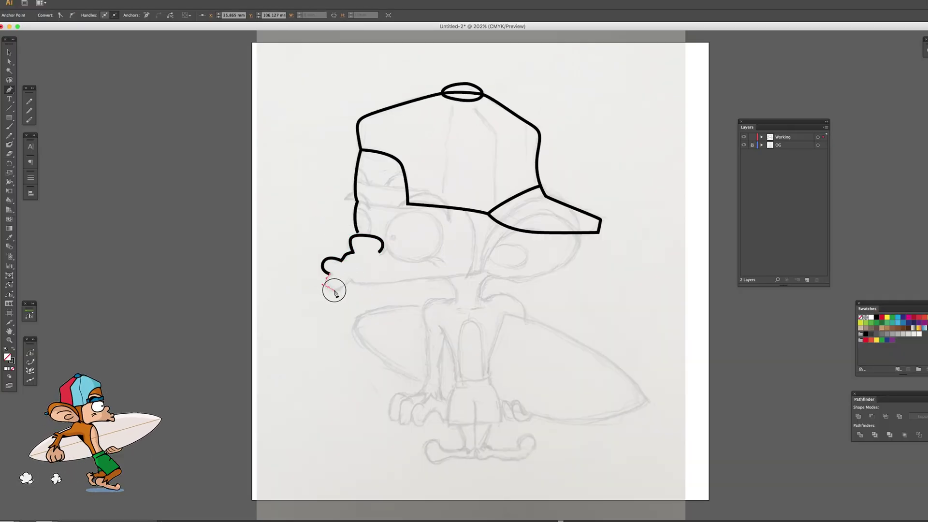
# Outline the nose, lips, jaw and ear
pyautogui.click(353, 280)
pyautogui.click(357, 284)
pyautogui.moveTo(406, 282); pyautogui.dragTo(426, 278)
pyautogui.click(481, 274)
pyautogui.moveTo(514, 279); pyautogui.dragTo(531, 279)
pyautogui.moveTo(575, 253); pyautogui.dragTo(582, 239)
pyautogui.moveTo(551, 196); pyautogui.dragTo(522, 200)
pyautogui.moveTo(484, 248)
pyautogui.mouseDown()
pyautogui.moveTo(483, 263)
pyautogui.moveTo(475, 240)
pyautogui.mouseUp()
# Draw the head line up to the cap and the band shape across the face
pyautogui.click(482, 273)
pyautogui.moveTo(464, 209); pyautogui.dragTo(456, 209)
pyautogui.click(426, 208)
pyautogui.click(430, 191)
pyautogui.moveTo(357, 179); pyautogui.dragTo(377, 207)
# Trace the neck and shoulder curves
pyautogui.click(426, 208)
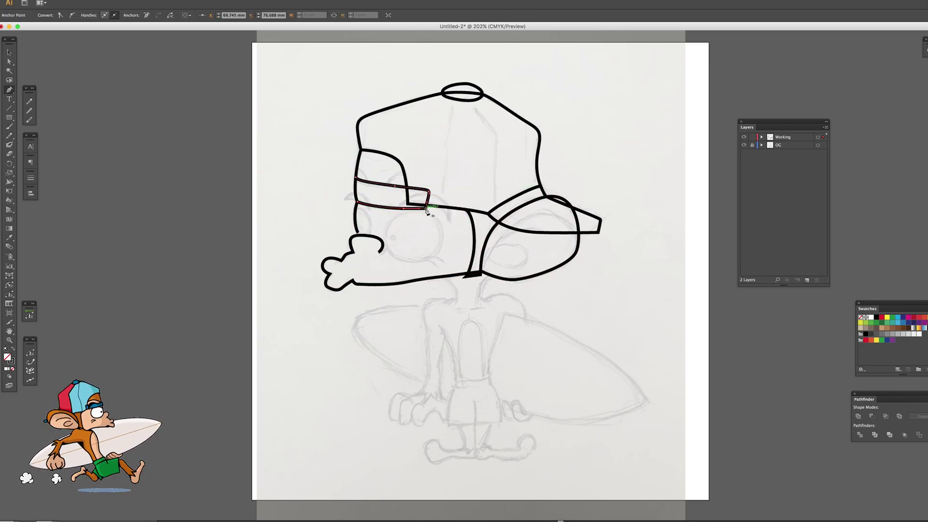
pyautogui.moveTo(455, 304); pyautogui.dragTo(456, 292)
pyautogui.moveTo(442, 274)
pyautogui.mouseDown()
pyautogui.moveTo(433, 274)
pyautogui.moveTo(480, 297)
pyautogui.mouseUp()
pyautogui.click(490, 276)
pyautogui.click(523, 317)
# Outline the arm down to a jagged cuff and back up the inner arm
pyautogui.click(455, 296)
pyautogui.click(445, 304)
pyautogui.moveTo(425, 314); pyautogui.dragTo(424, 323)
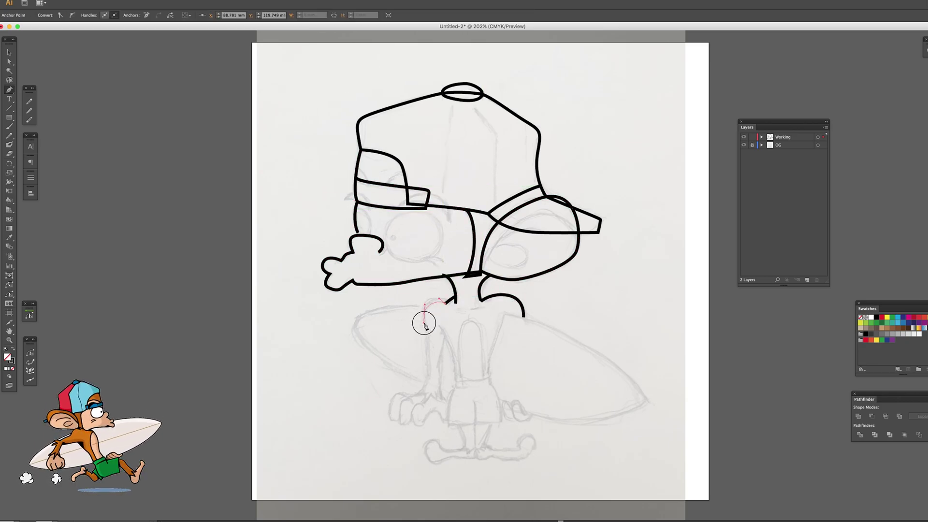
pyautogui.click(429, 367)
pyautogui.click(411, 397)
pyautogui.click(424, 403)
pyautogui.click(431, 395)
pyautogui.click(442, 399)
# Draw the left and right torso lines
pyautogui.click(445, 338)
pyautogui.click(440, 327)
pyautogui.click(456, 381)
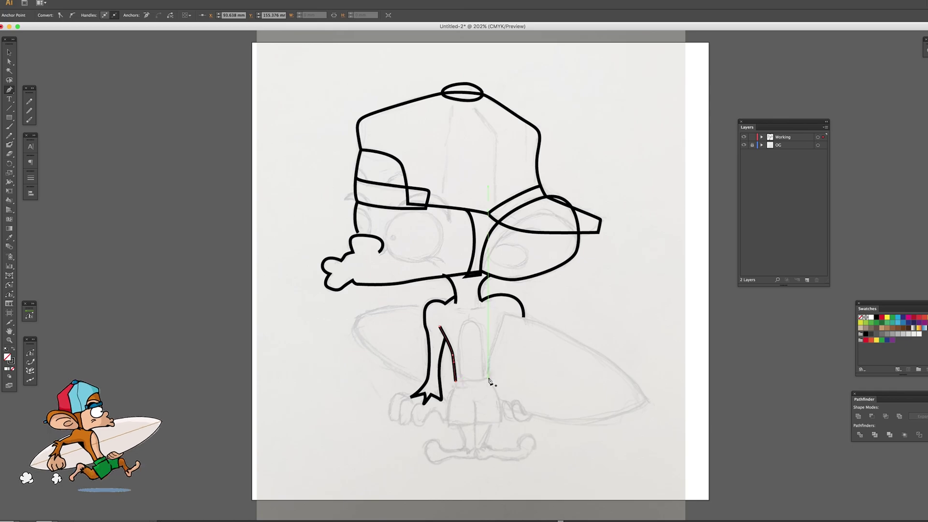
pyautogui.click(488, 377)
pyautogui.click(504, 314)
# Outline and close the shorts around the hips, then add a fold line on them
pyautogui.click(477, 424)
pyautogui.click(501, 421)
pyautogui.click(490, 379)
pyautogui.click(453, 381)
pyautogui.click(454, 388)
pyautogui.click(449, 425)
pyautogui.click(477, 423)
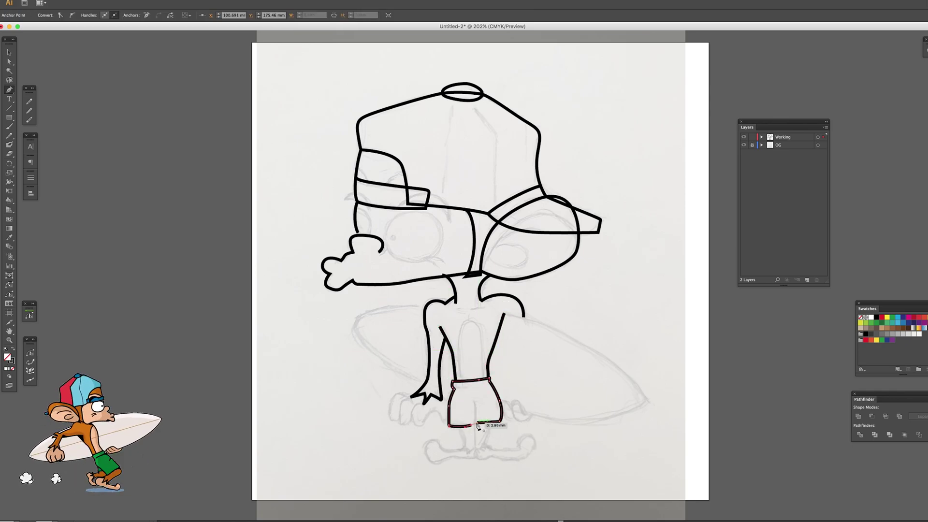
pyautogui.click(473, 400)
pyautogui.moveTo(477, 450); pyautogui.dragTo(476, 452)
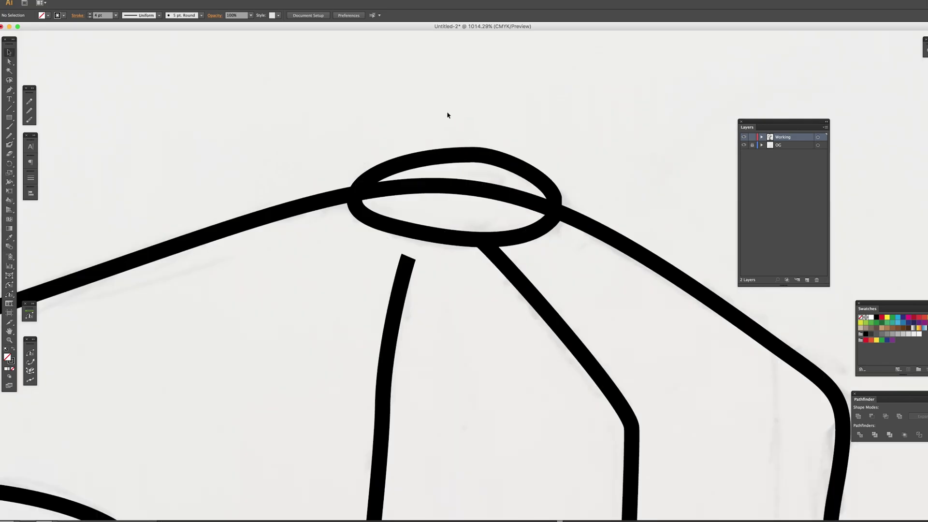
# Zoom in and add anchors on the cap's top outline where it meets the button ellipse
pyautogui.hscroll(-1, 447, 115)
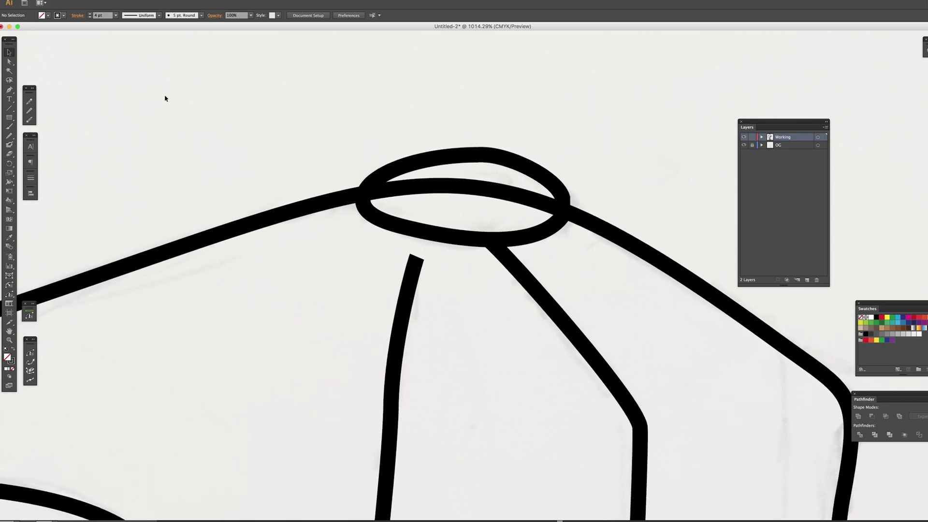
pyautogui.click(9, 62)
pyautogui.click(484, 191)
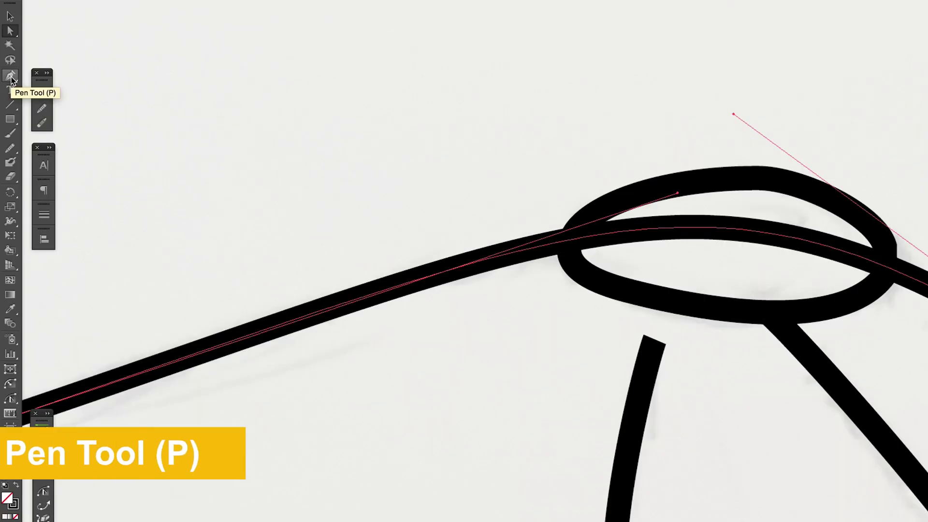
pyautogui.click(10, 89)
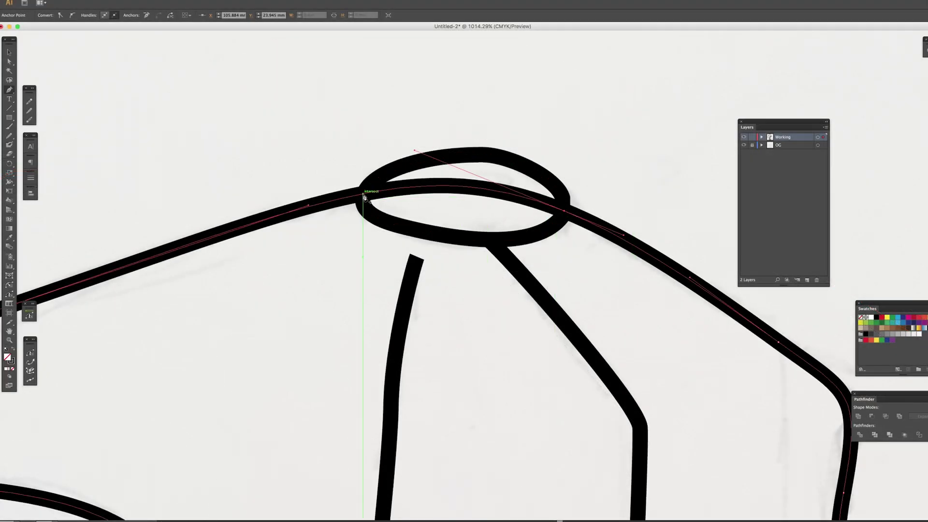
pyautogui.click(364, 195)
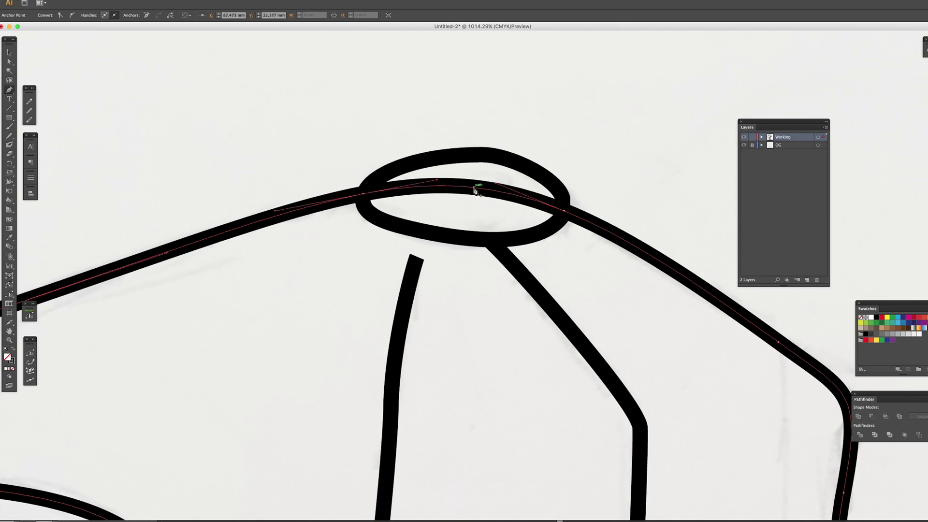
pyautogui.click(475, 190)
# Select the segment inside the button ellipse and delete it
pyautogui.press('a')
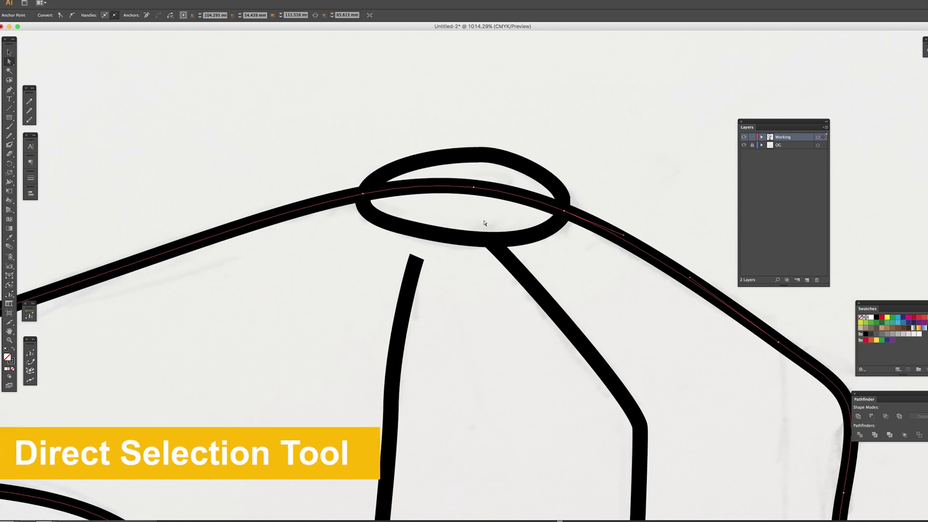
pyautogui.click(475, 187)
pyautogui.press('Delete')
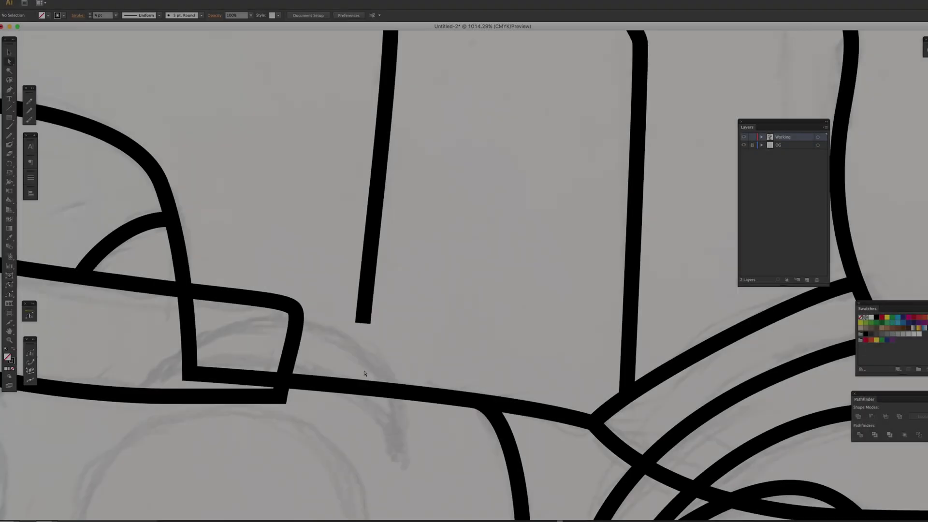
# Add anchor points on the brim outline at the lower band line and where the lines cross
pyautogui.hscroll(-5, 364, 373)
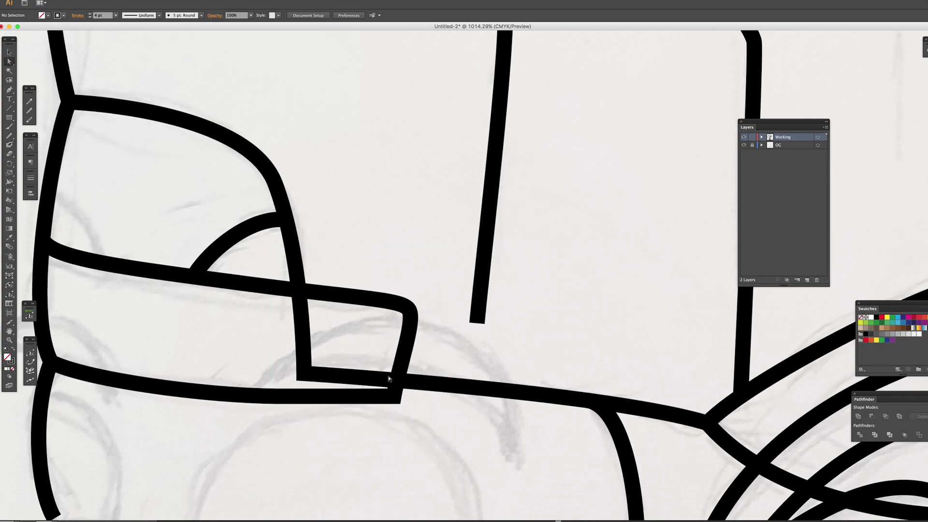
pyautogui.click(451, 388)
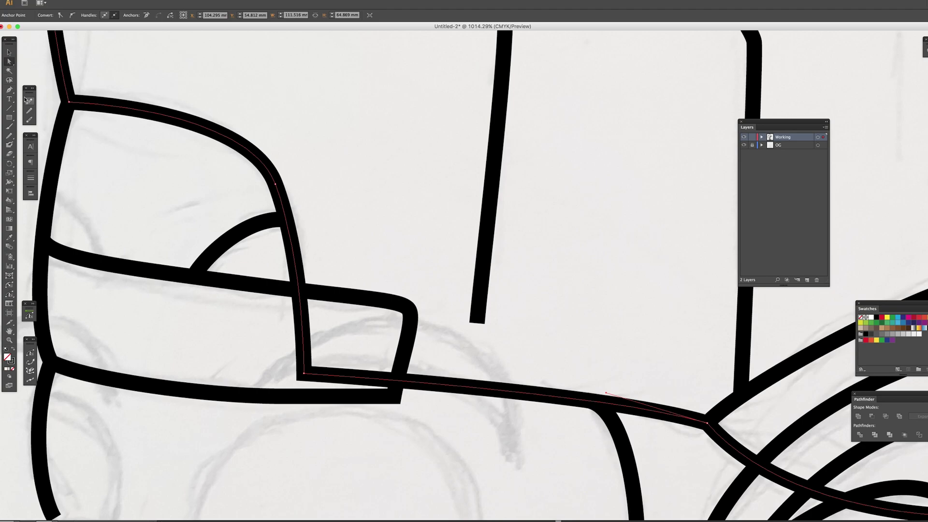
pyautogui.click(9, 90)
pyautogui.click(400, 382)
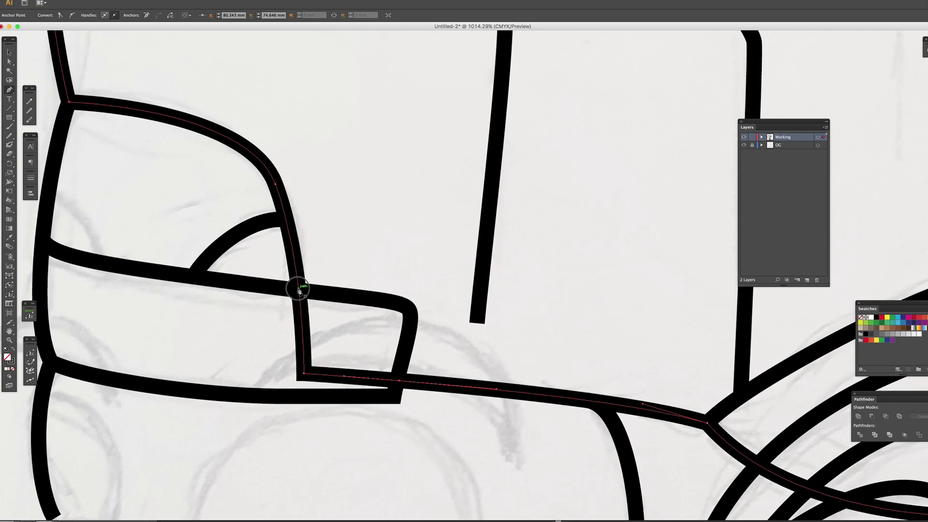
pyautogui.click(299, 290)
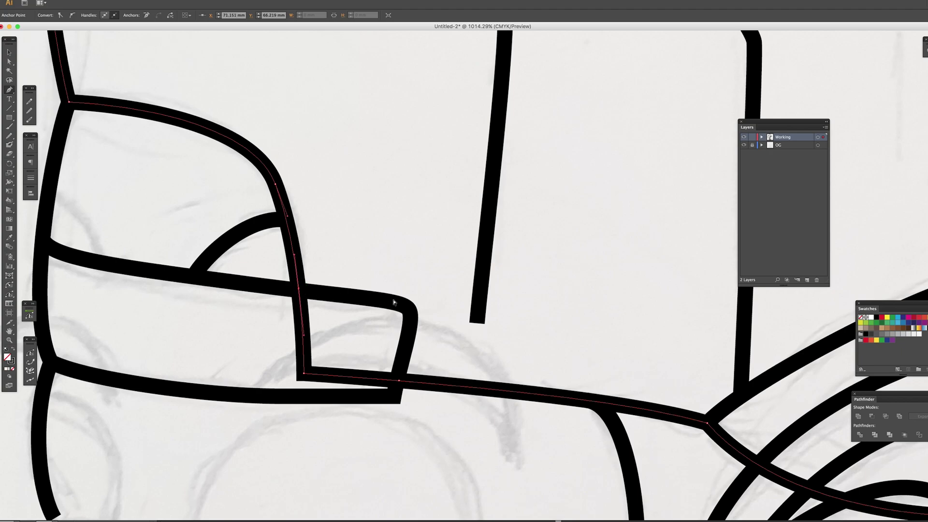
# Join the brim path ends into a corner, then delete that corner anchor and its segments
pyautogui.press('a')
pyautogui.click(404, 290)
pyautogui.click(440, 384)
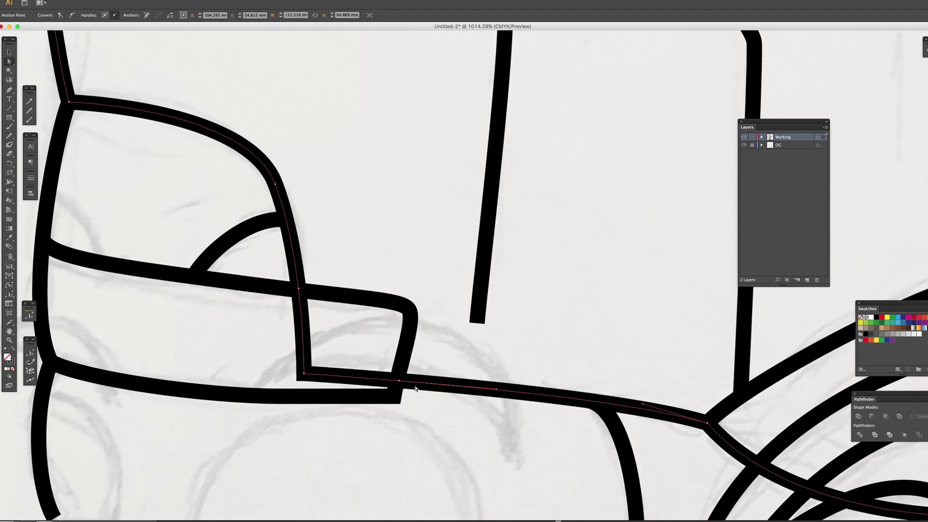
pyautogui.click(304, 372)
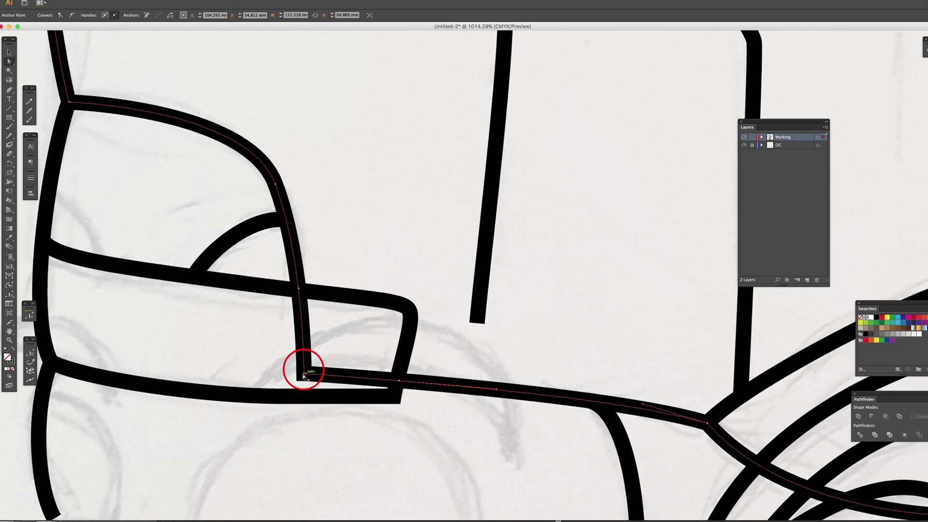
pyautogui.hotkey('ctrl', 'j')
pyautogui.click(304, 374)
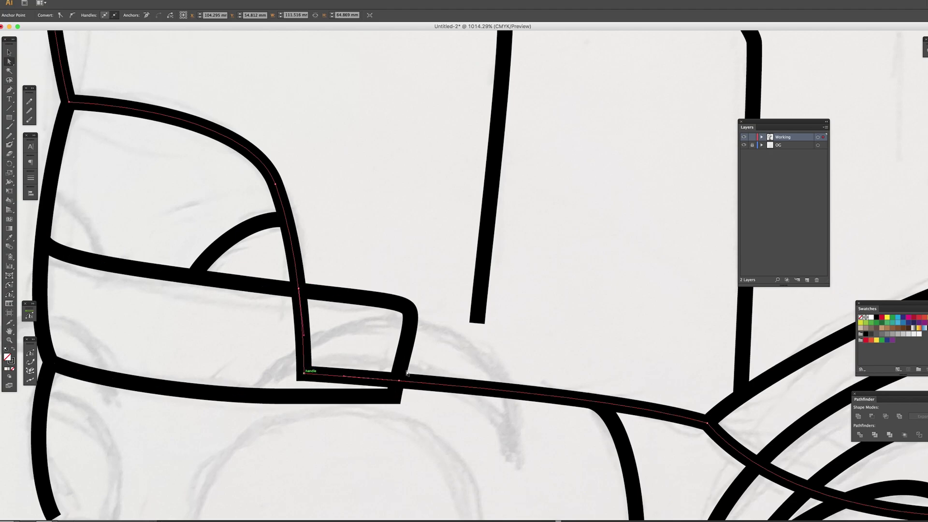
pyautogui.press('Delete')
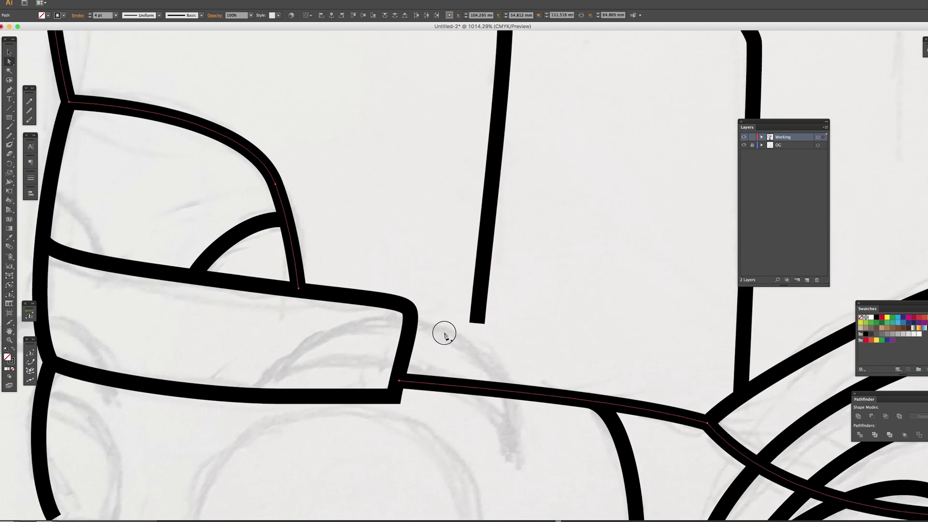
pyautogui.click(445, 335)
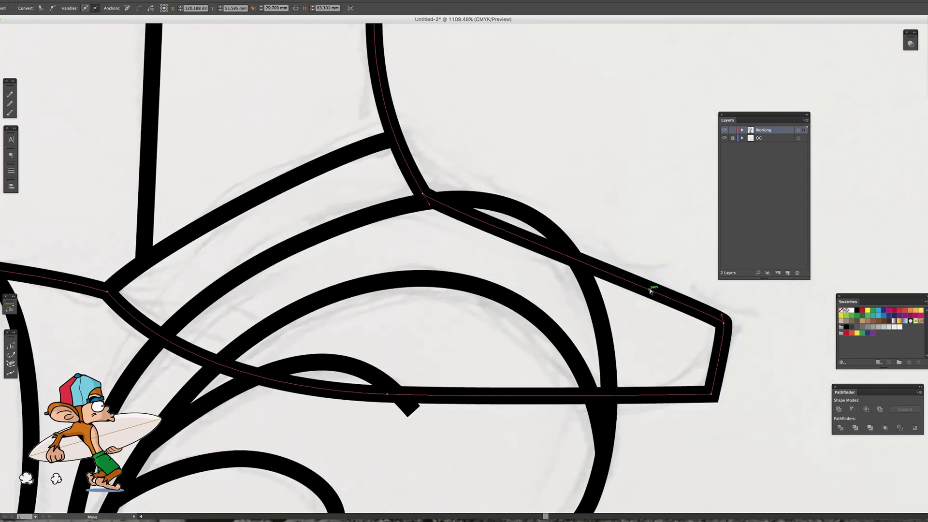
# Cut the cap line at its two ear crossings and delete the overlapping cap segments
pyautogui.click(579, 259)
pyautogui.press('Delete')
pyautogui.click(610, 395)
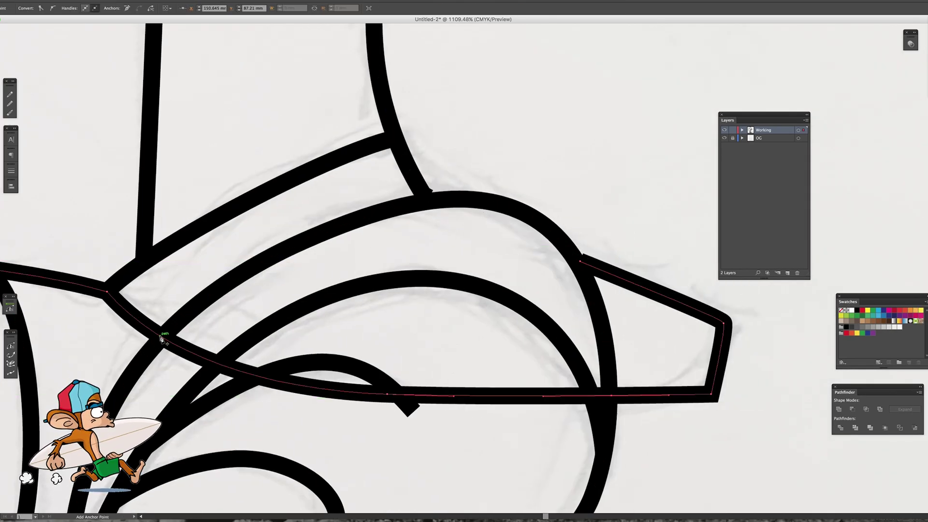
pyautogui.click(163, 336)
pyautogui.press('Delete')
# Delete the overlapping segment of the jaw line
pyautogui.scroll(-5, 452, 403)
pyautogui.press('super+0')
pyautogui.moveTo(426, 240); pyautogui.dragTo(490, 292)
pyautogui.click(449, 308)
pyautogui.press('Delete')
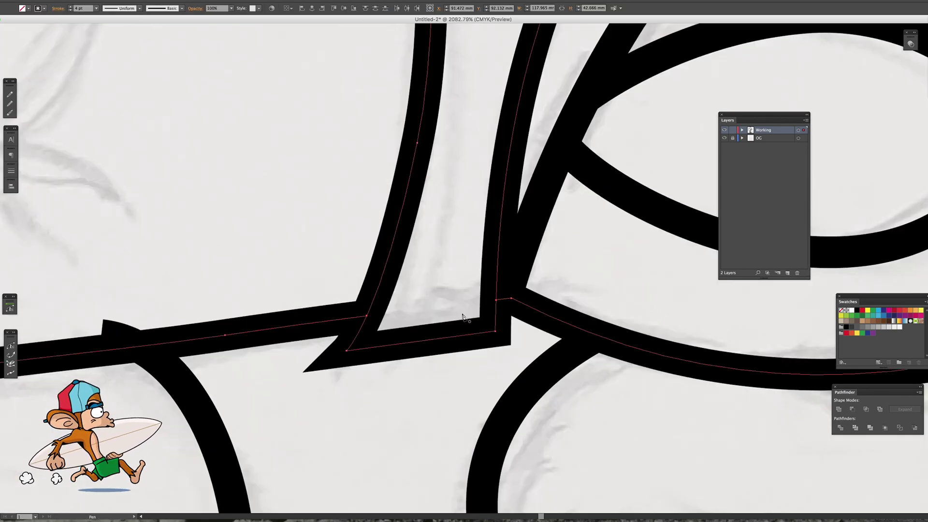
pyautogui.press('super+0')
pyautogui.click(573, 307)
# Delete the middle surfboard line segment that crosses the body
pyautogui.moveTo(385, 271); pyautogui.dragTo(531, 356)
pyautogui.click(570, 263)
pyautogui.click(620, 274)
pyautogui.click(145, 238)
pyautogui.click(520, 255)
pyautogui.press('Delete')
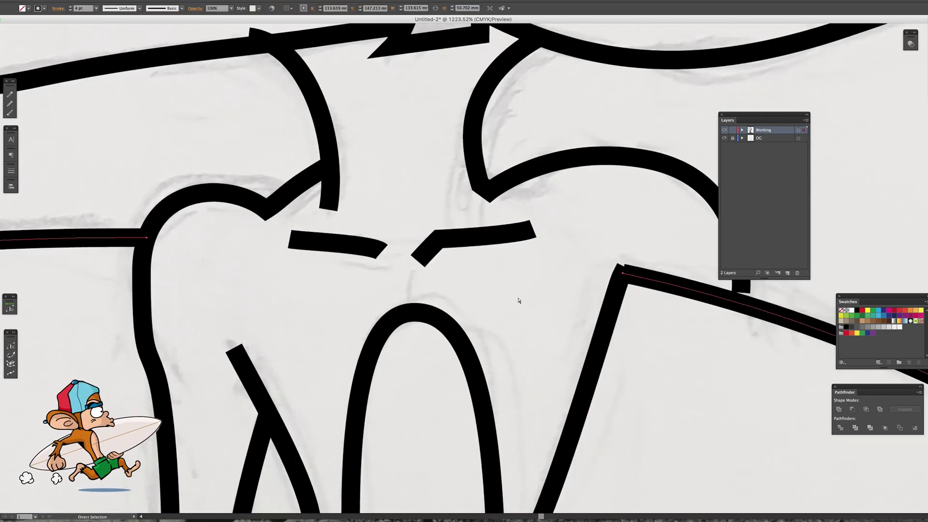
pyautogui.scroll(-10, 520, 300)
# Add anchors where the surfboard line crosses the legs and toes, then delete the segment across the toes
pyautogui.click(398, 348)
pyautogui.press('+')
pyautogui.click(147, 259)
pyautogui.click(238, 295)
pyautogui.click(309, 321)
pyautogui.click(607, 405)
pyautogui.hscroll(3, 613, 408)
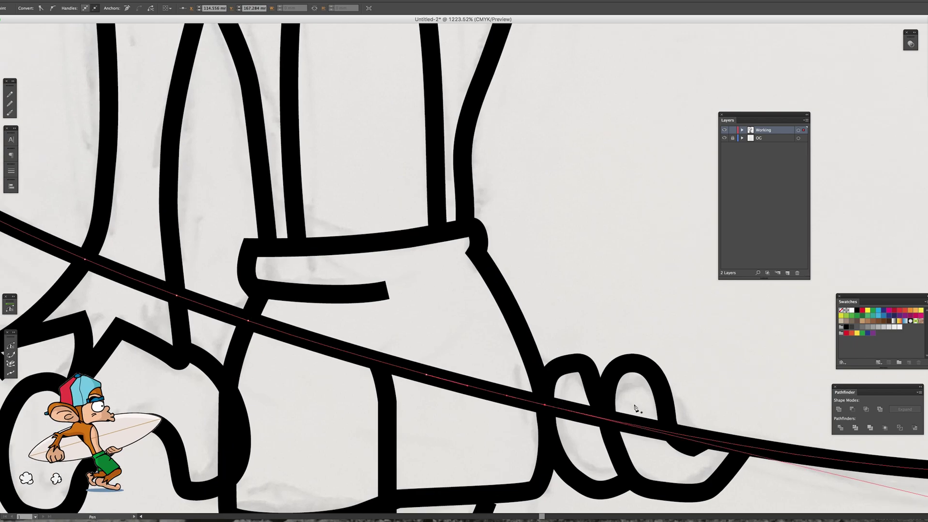
pyautogui.click(670, 431)
pyautogui.click(613, 420)
pyautogui.press('Delete')
pyautogui.scroll(-3, 486, 380)
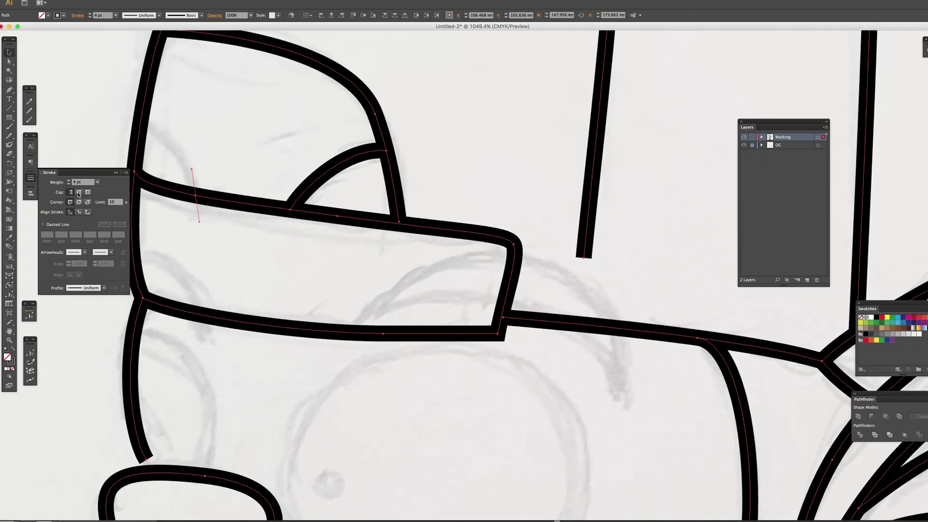
# Set the open paths' stroke caps to Round Cap after briefly testing Butt Cap
pyautogui.click(110, 197)
pyautogui.click(71, 193)
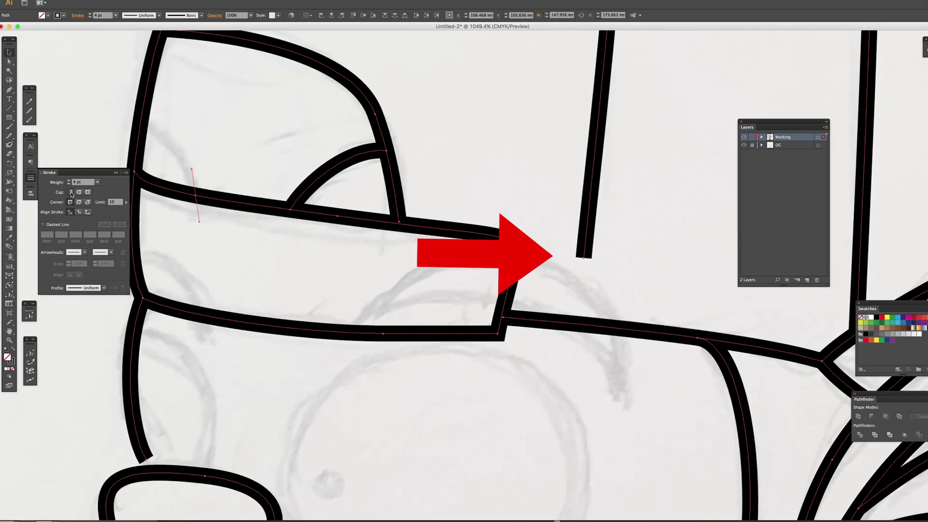
pyautogui.click(79, 193)
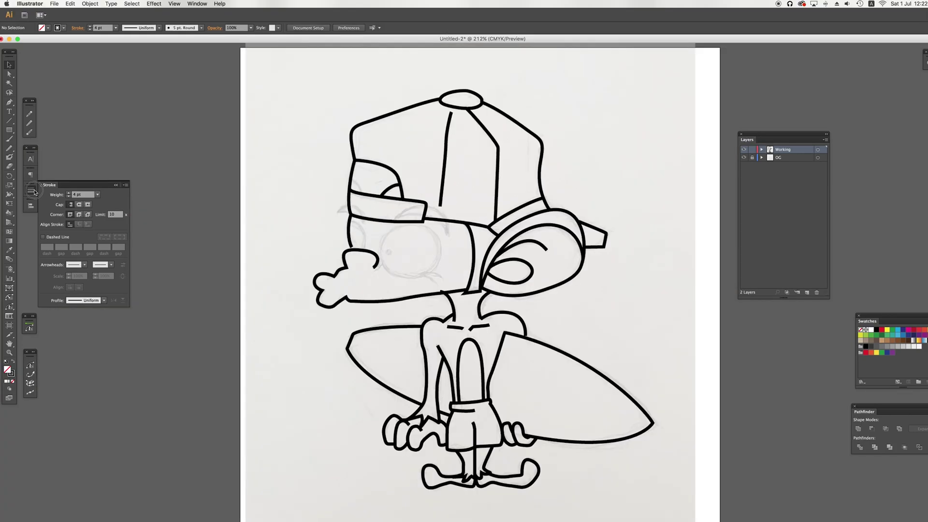
pyautogui.click(31, 190)
pyautogui.click(197, 4)
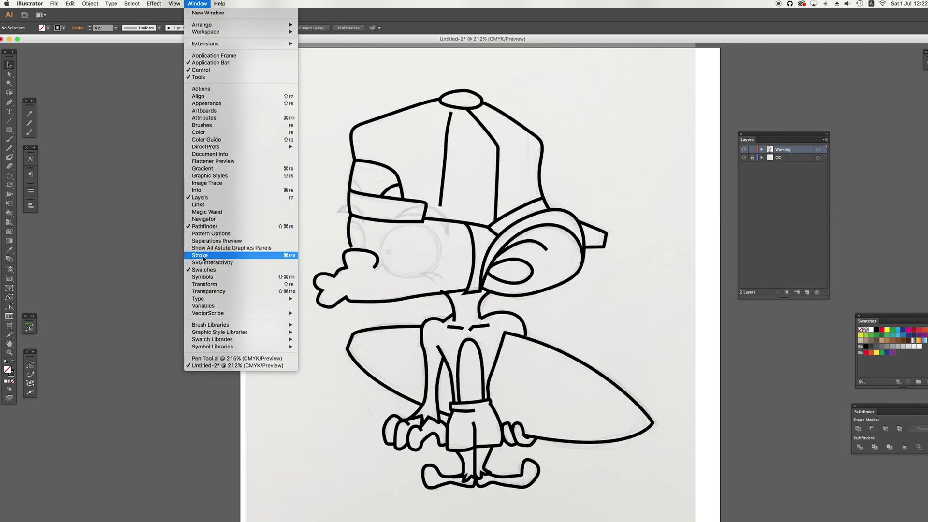
# Snap the cheek curve's end onto the band line, then resize the eye ellipse and copy it leftwards
pyautogui.hscroll(10, 429, 201)
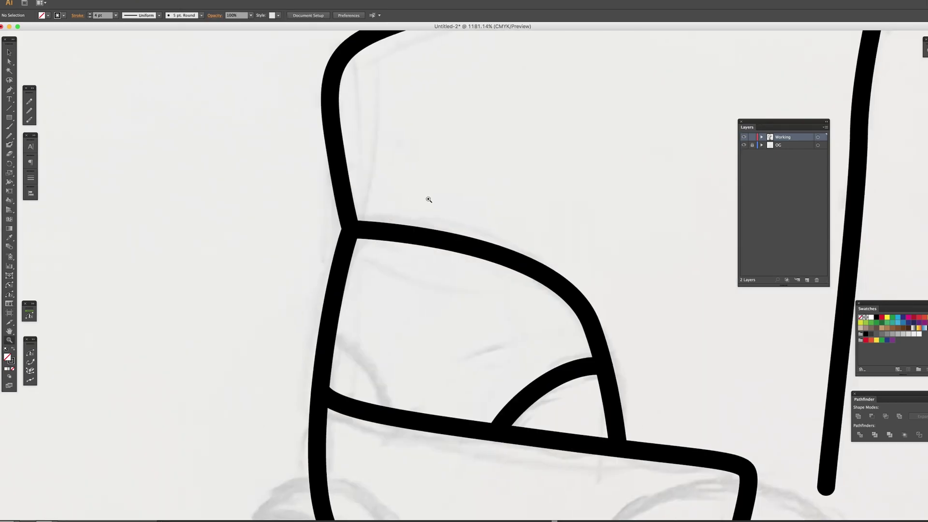
pyautogui.scroll(5, 427, 199)
pyautogui.scroll(-10, 426, 198)
pyautogui.hscroll(15, 425, 198)
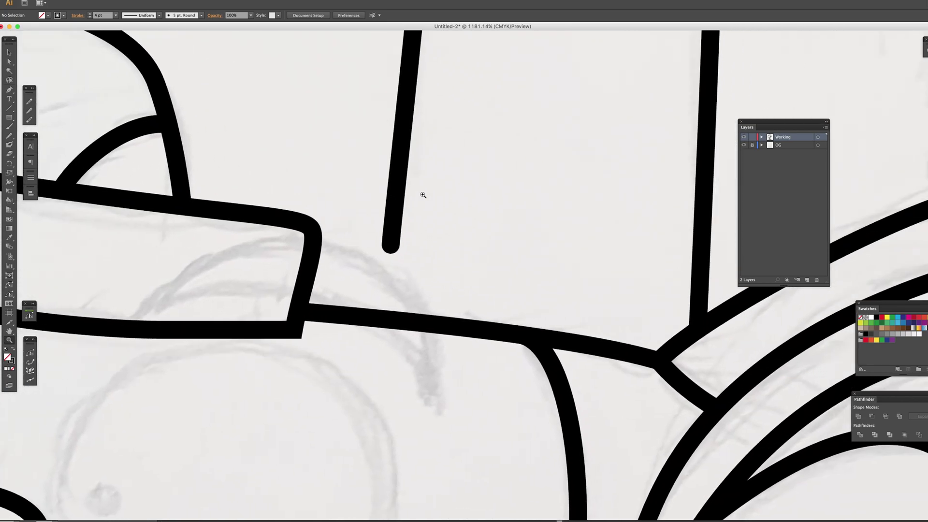
pyautogui.hscroll(-5, 422, 194)
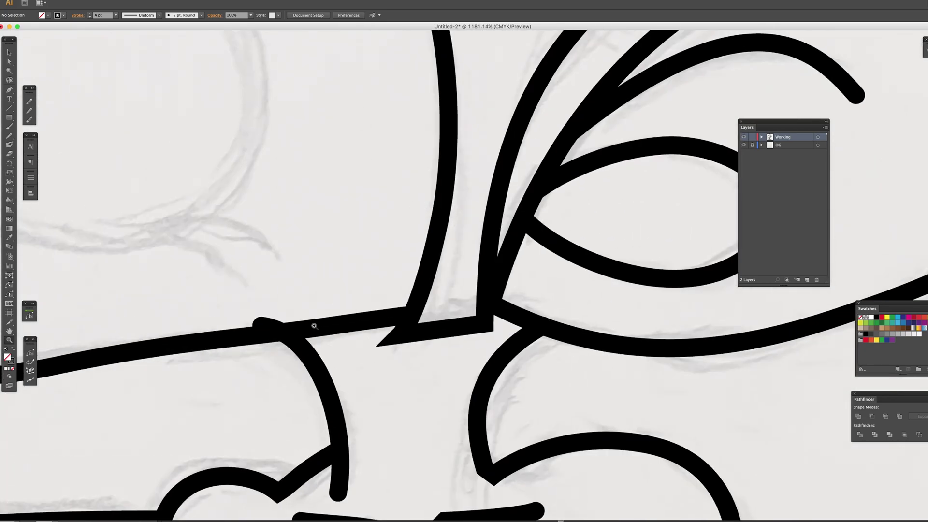
pyautogui.press('a')
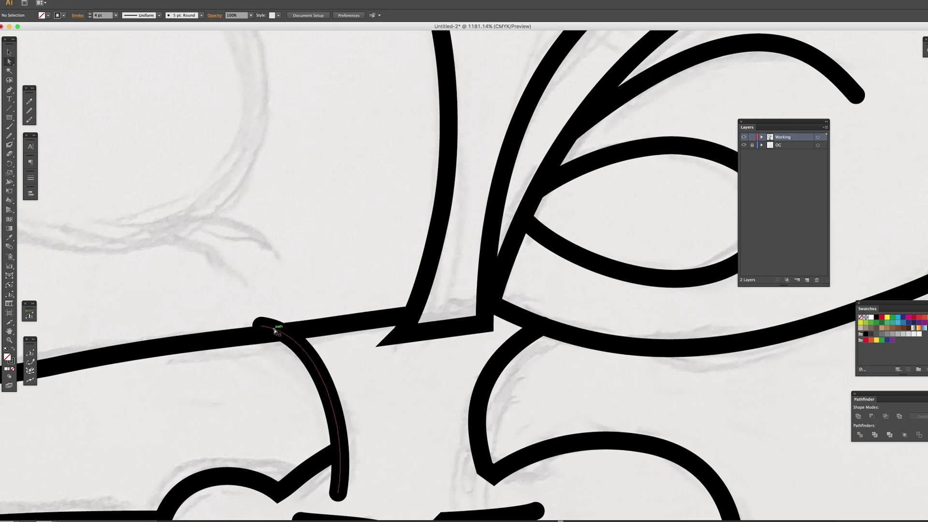
pyautogui.moveTo(269, 328); pyautogui.dragTo(263, 327)
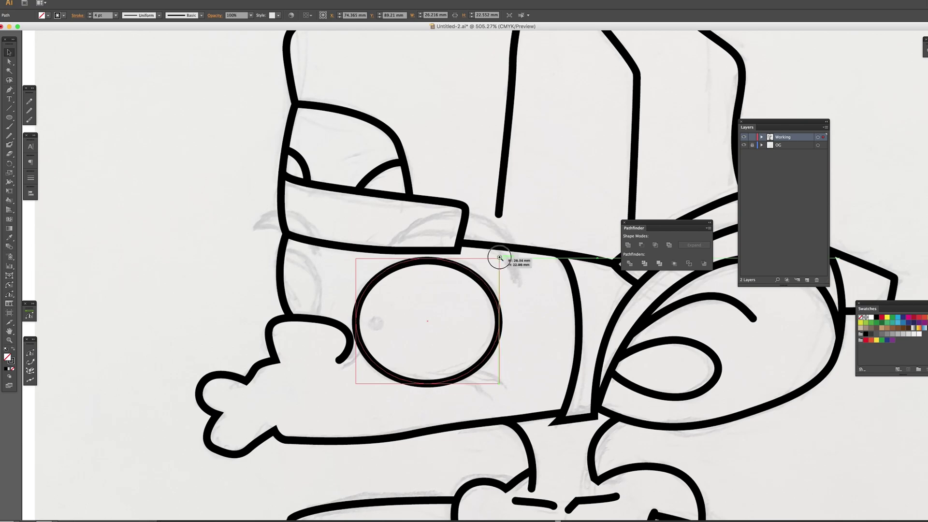
pyautogui.moveTo(499, 257); pyautogui.dragTo(494, 259)
pyautogui.moveTo(489, 346); pyautogui.dragTo(315, 324)
# Add two anchor points to the copied eye ellipse with the Pen tool
pyautogui.press('p')
pyautogui.click(282, 246)
pyautogui.click(315, 318)
pyautogui.press('a')
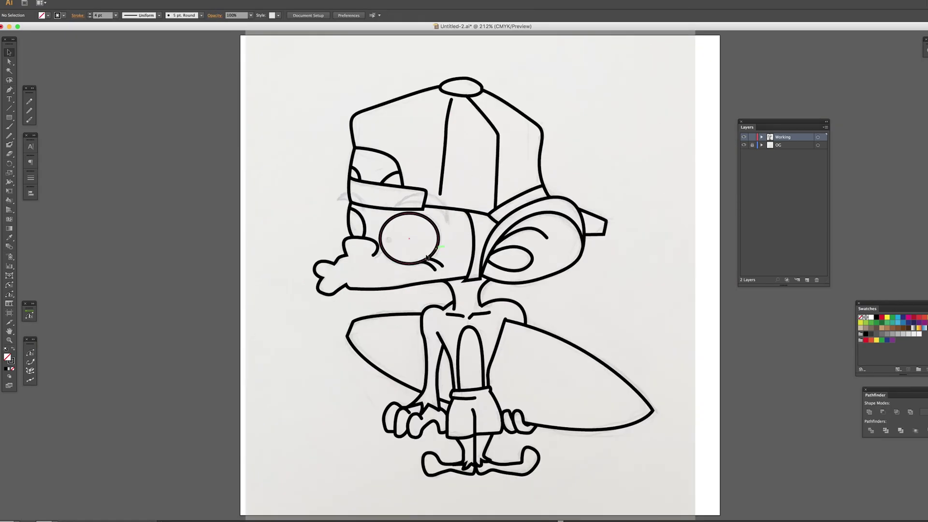
# Create a new layer named Eyes with the Red layer colour
pyautogui.click(808, 281)
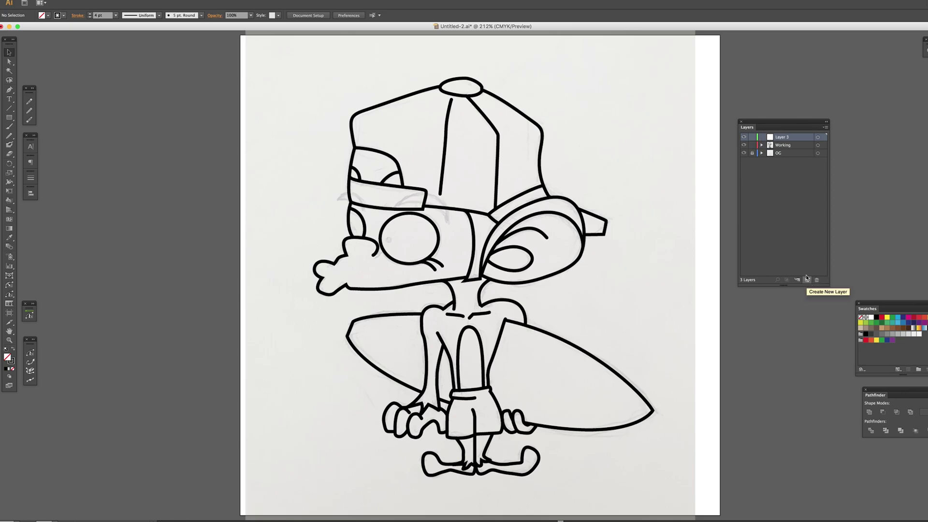
pyautogui.doubleClick(791, 139)
pyautogui.write('Eyes')
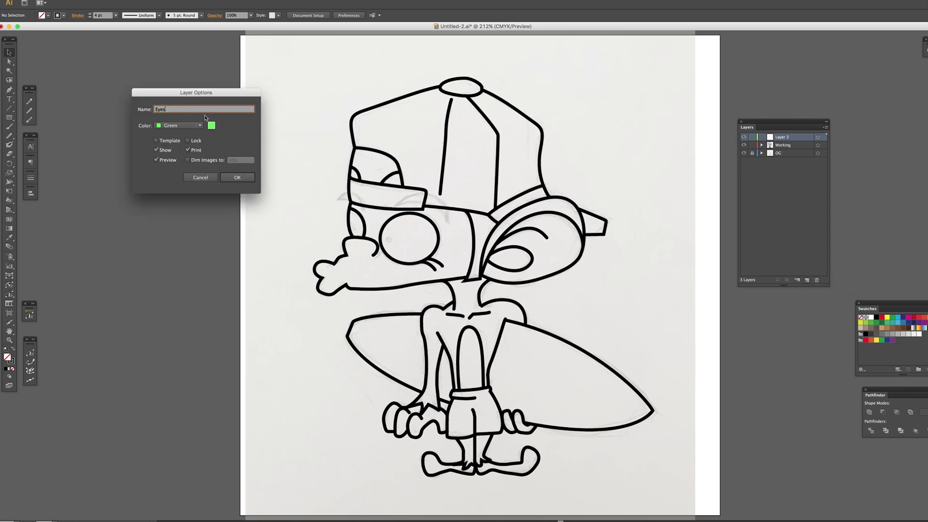
pyautogui.click(179, 125)
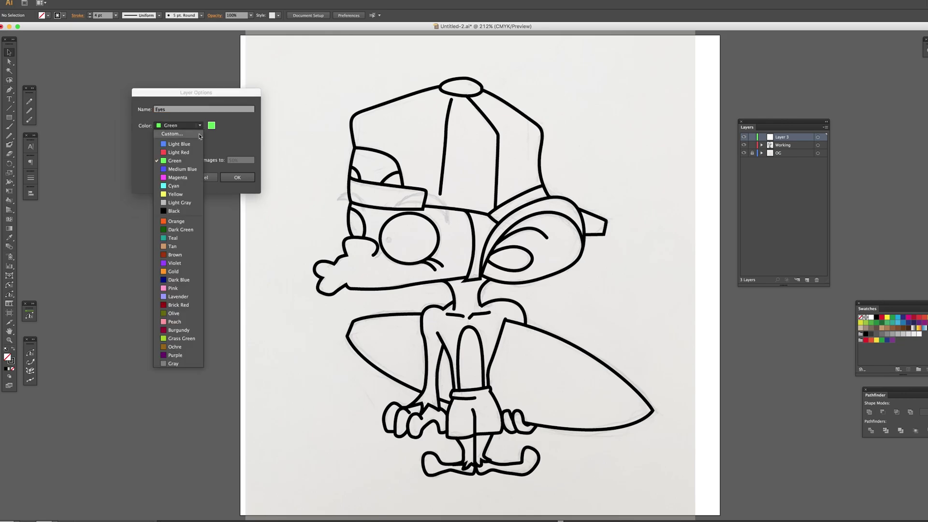
pyautogui.click(175, 151)
pyautogui.click(237, 178)
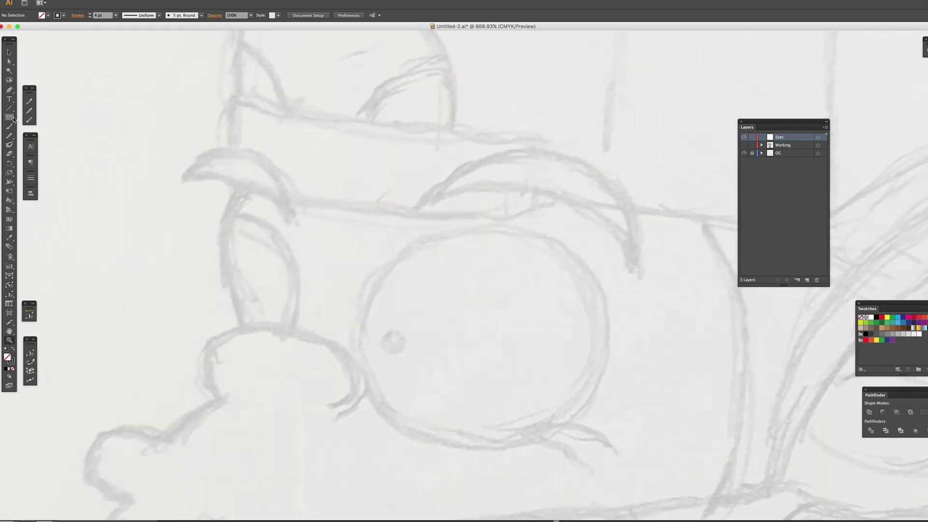
# Draw an ellipse over the sketched eye, then reposition and narrow it to fit
pyautogui.click(13, 119)
pyautogui.moveTo(13, 118); pyautogui.dragTo(44, 136)
pyautogui.moveTo(434, 164)
pyautogui.mouseDown()
pyautogui.moveTo(652, 311)
pyautogui.moveTo(666, 389)
pyautogui.mouseUp()
pyautogui.press('v')
pyautogui.moveTo(650, 335)
pyautogui.mouseDown()
pyautogui.moveTo(617, 319)
pyautogui.moveTo(629, 319)
pyautogui.mouseUp()
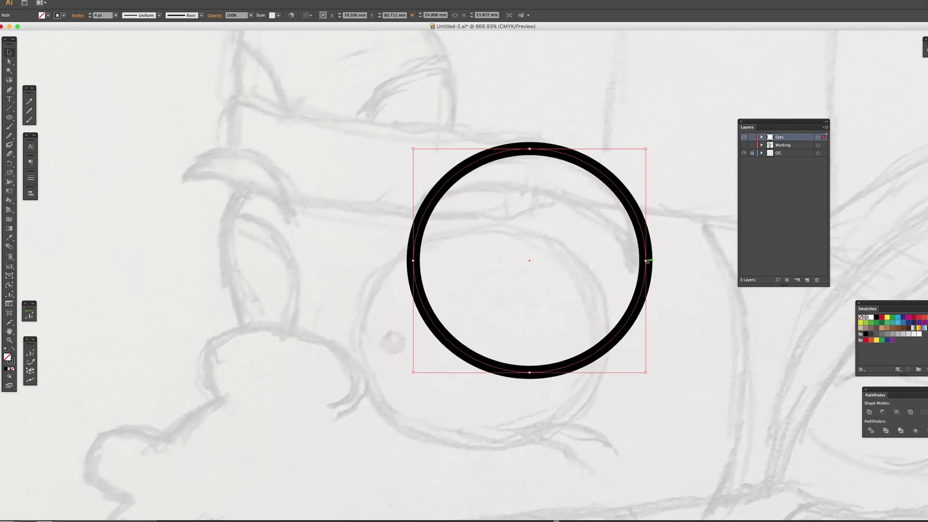
pyautogui.moveTo(412, 263); pyautogui.dragTo(402, 266)
# Draw a second overlapping ellipse, move it into place and widen it slightly
pyautogui.press('l')
pyautogui.moveTo(382, 209); pyautogui.dragTo(647, 436)
pyautogui.press('v')
pyautogui.moveTo(614, 397); pyautogui.dragTo(599, 375)
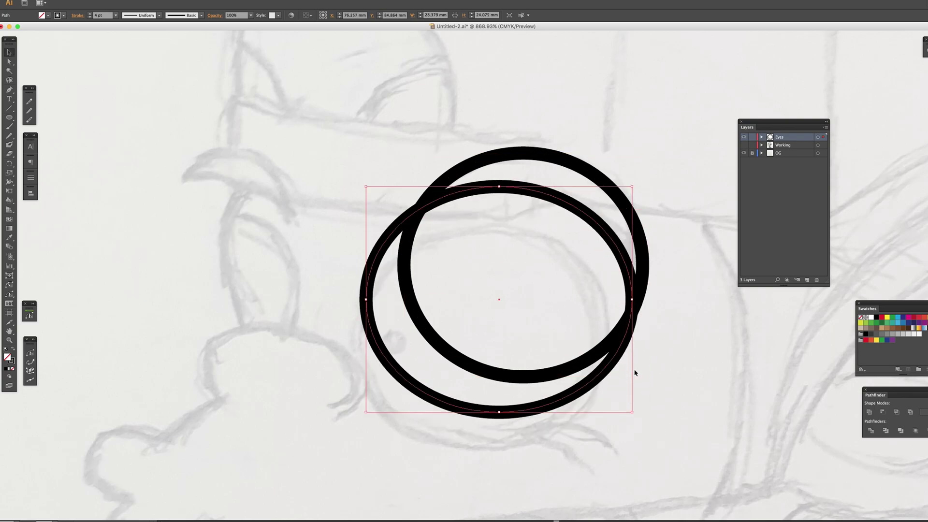
pyautogui.moveTo(632, 299); pyautogui.dragTo(637, 299)
pyautogui.click(681, 360)
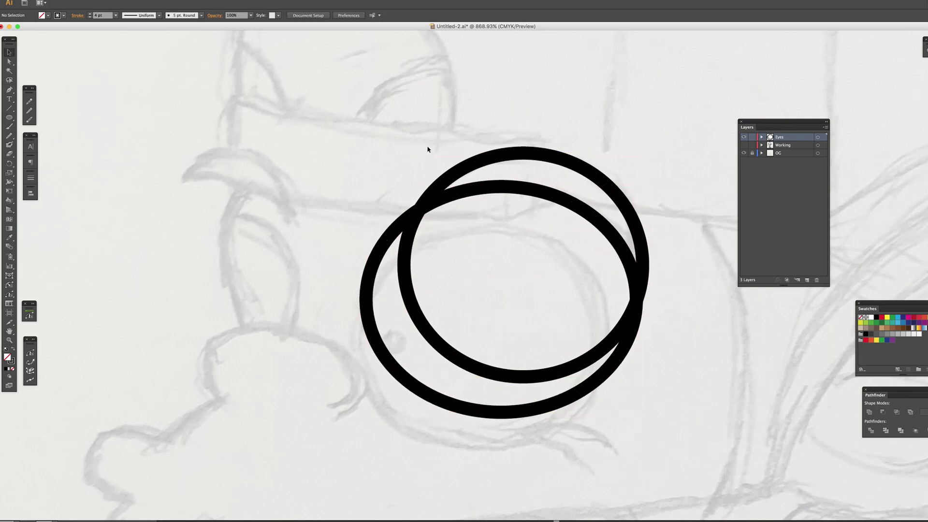
# Select both ellipses and apply Pathfinder Minus Front to leave one crescent
pyautogui.moveTo(427, 149); pyautogui.dragTo(512, 220)
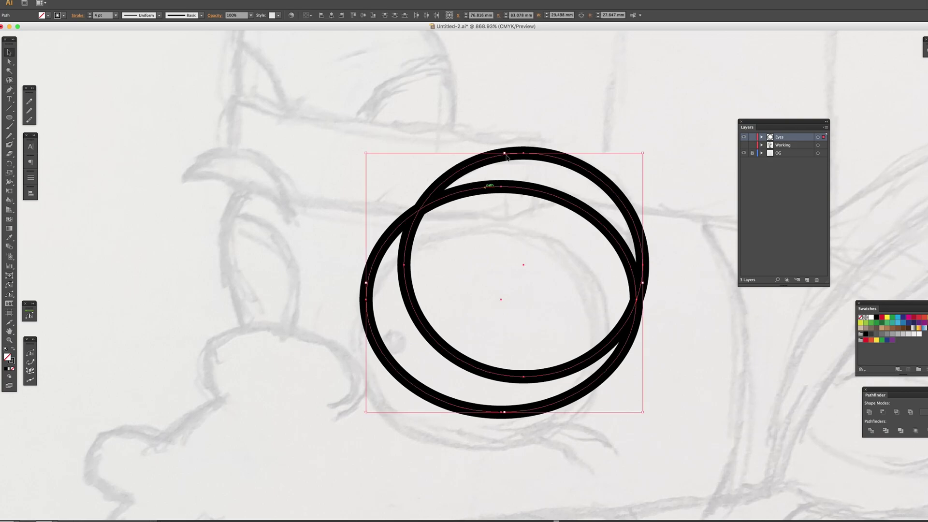
pyautogui.moveTo(911, 391); pyautogui.dragTo(706, 309)
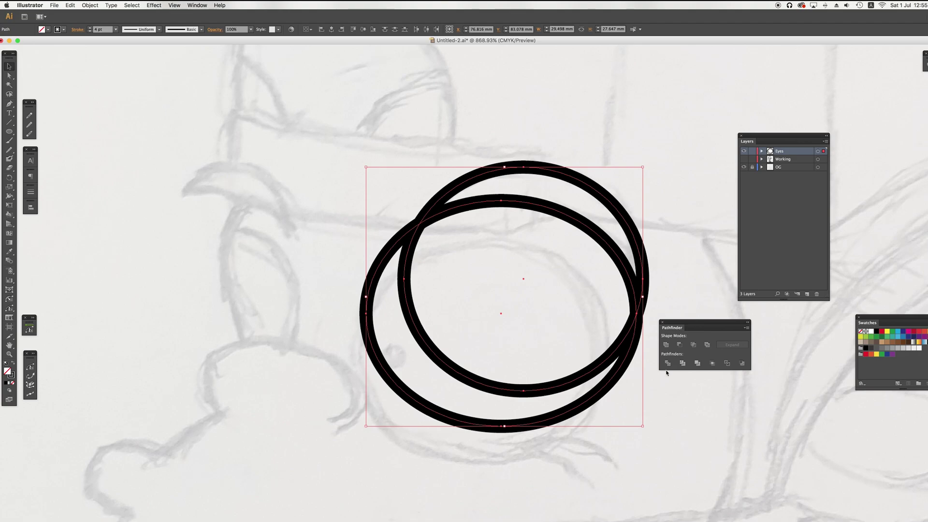
pyautogui.click(196, 6)
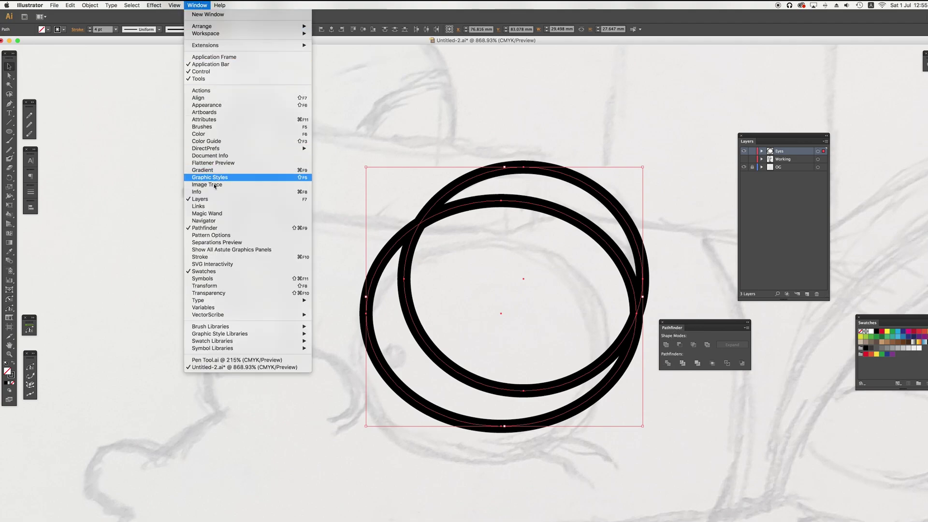
pyautogui.click(202, 229)
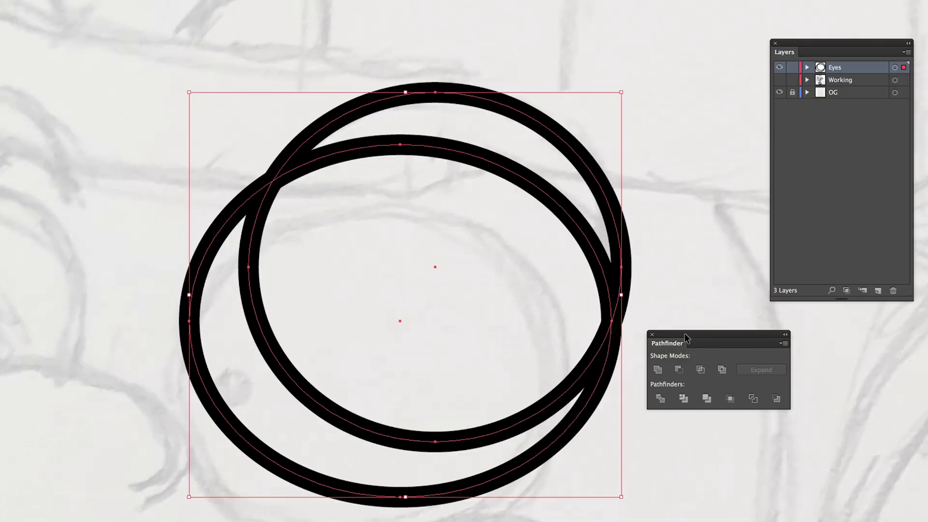
pyautogui.click(679, 371)
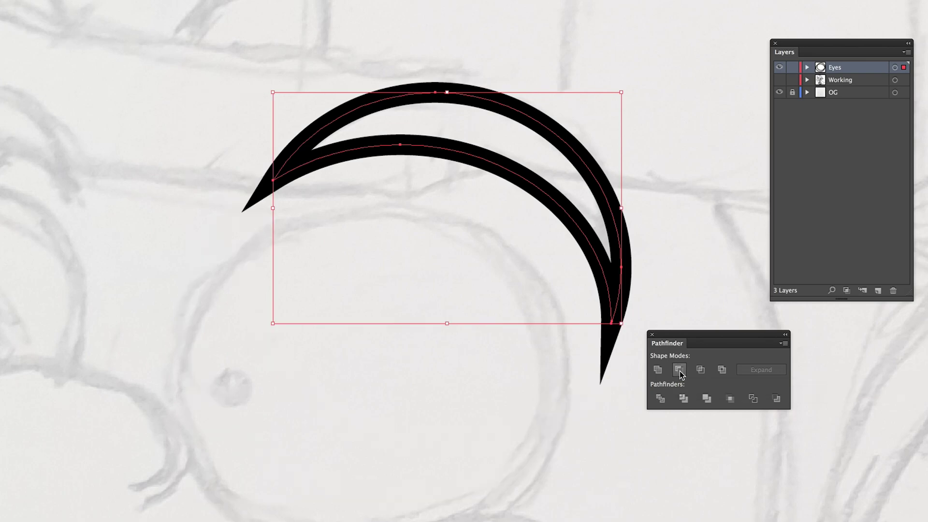
pyautogui.click(607, 381)
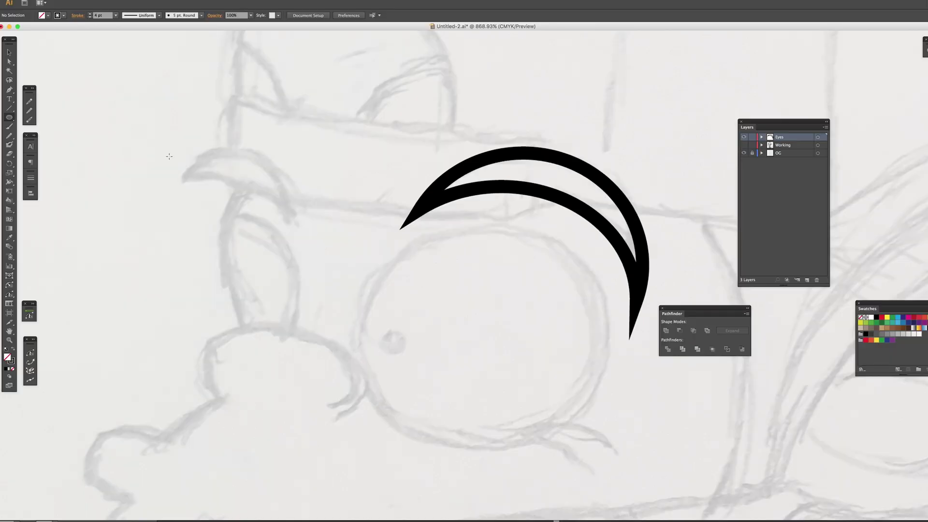
# Draw two overlapping ellipses over the left brow and subtract the front one into a crescent
pyautogui.moveTo(168, 154); pyautogui.dragTo(303, 284)
pyautogui.moveTo(291, 245)
pyautogui.mouseDown()
pyautogui.moveTo(284, 237)
pyautogui.moveTo(298, 213)
pyautogui.mouseUp()
pyautogui.moveTo(115, 186); pyautogui.dragTo(299, 331)
pyautogui.moveTo(208, 258); pyautogui.dragTo(208, 249)
pyautogui.moveTo(298, 250); pyautogui.dragTo(300, 250)
pyautogui.moveTo(216, 254); pyautogui.dragTo(290, 316)
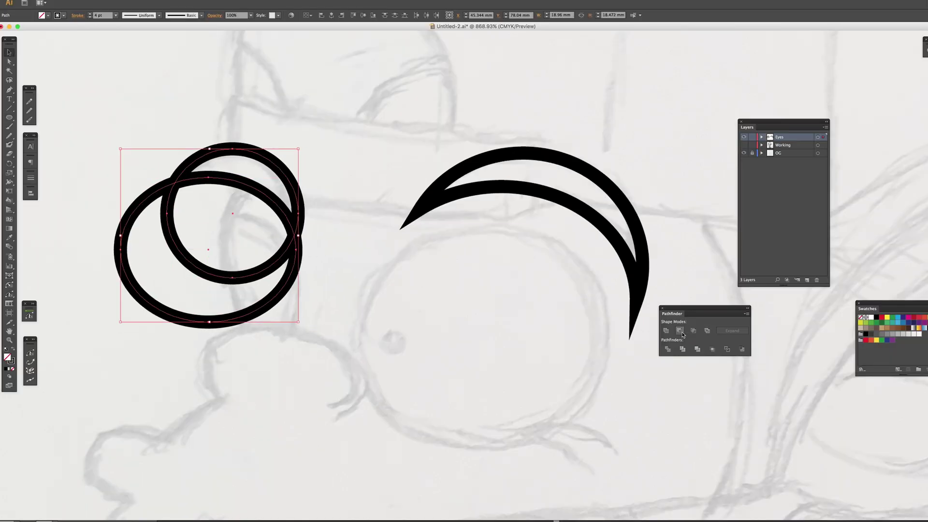
pyautogui.click(680, 331)
pyautogui.keyDown('super'); pyautogui.click(580, 347); pyautogui.keyUp('super')
# Draw a small pupil circle and place a copy for the other eye
pyautogui.moveTo(390, 340)
pyautogui.mouseDown()
pyautogui.moveTo(406, 355)
pyautogui.moveTo(400, 343)
pyautogui.moveTo(333, 320)
pyautogui.moveTo(262, 315)
pyautogui.mouseUp()
pyautogui.press('v')
pyautogui.click(451, 341)
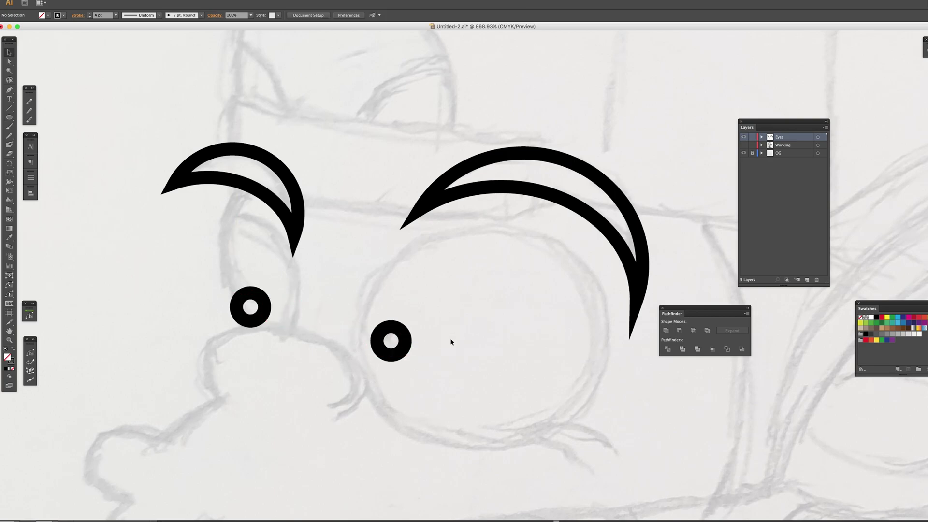
# Give both eyebrows and both pupils no stroke and a solid black fill
pyautogui.moveTo(199, 123); pyautogui.dragTo(460, 346)
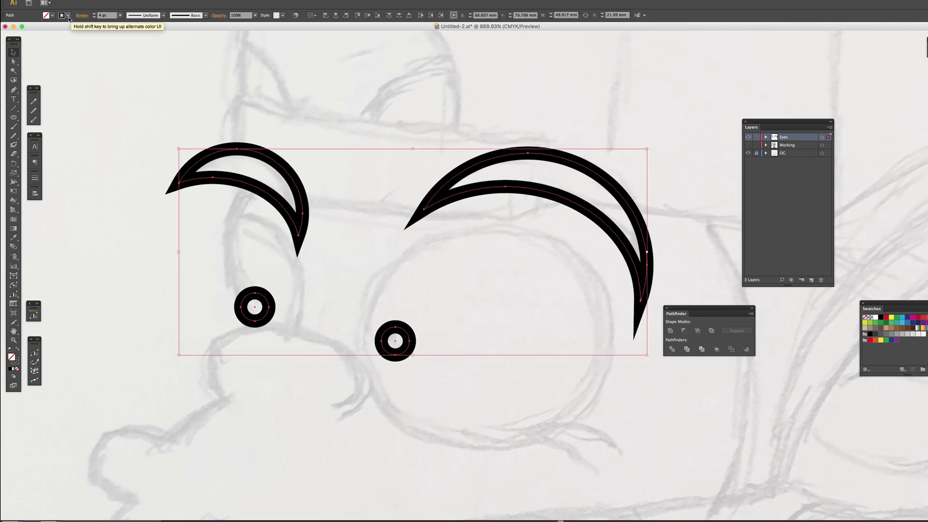
pyautogui.click(68, 16)
pyautogui.click(9, 29)
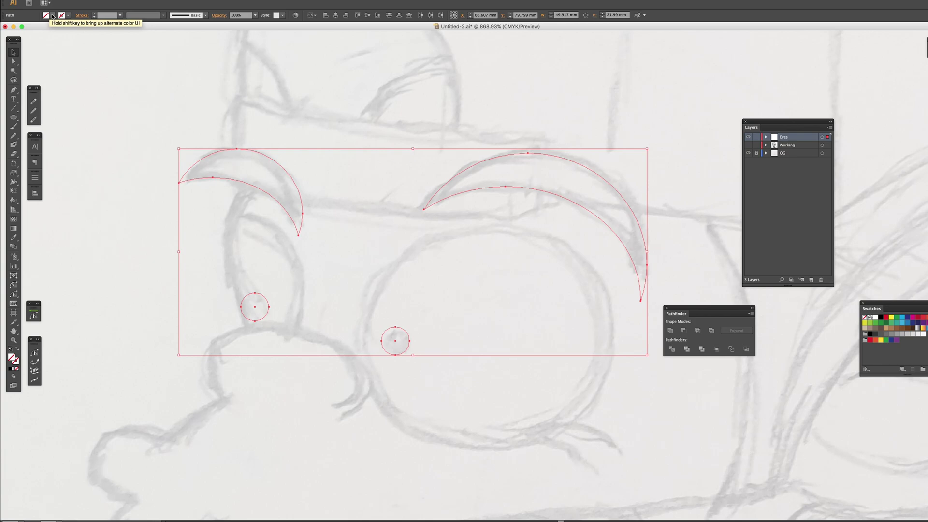
pyautogui.click(53, 16)
pyautogui.click(22, 28)
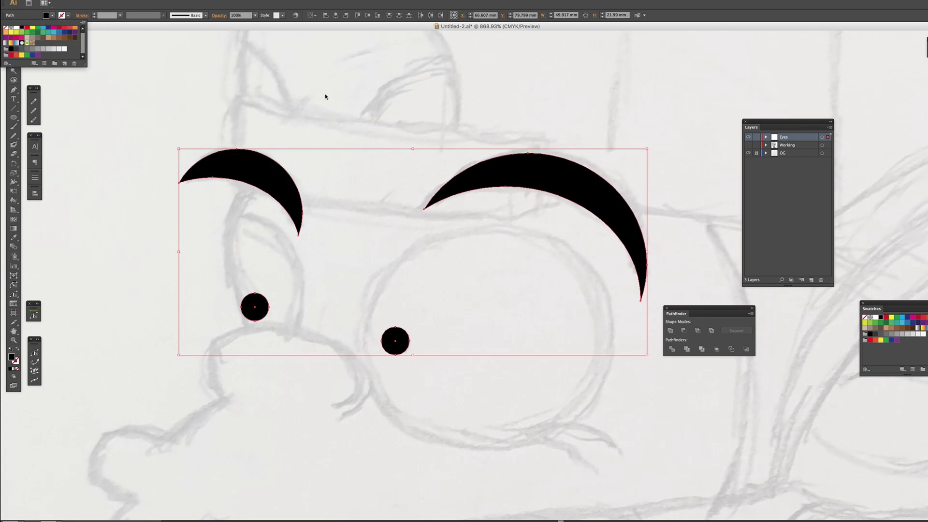
pyautogui.press('Escape')
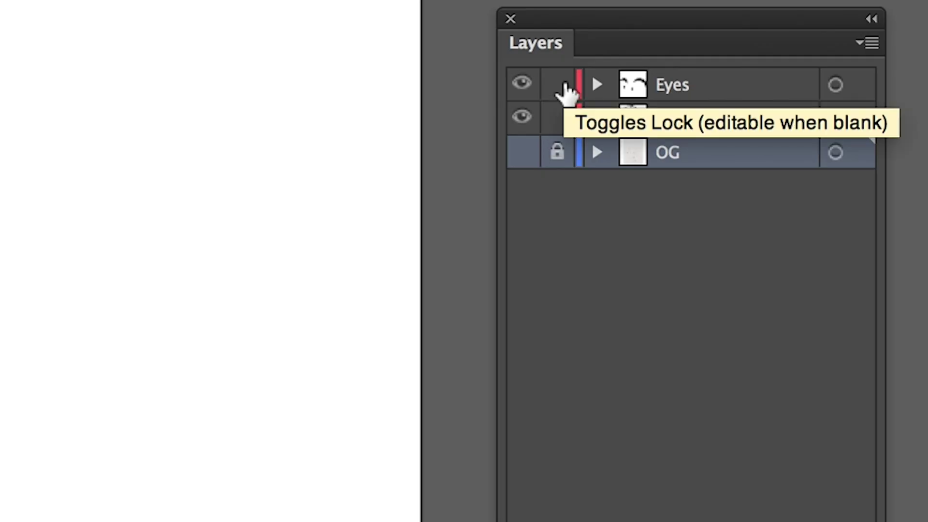
# Lock the Eyes layer and add a new empty layer
pyautogui.click(564, 86)
pyautogui.click(807, 280)
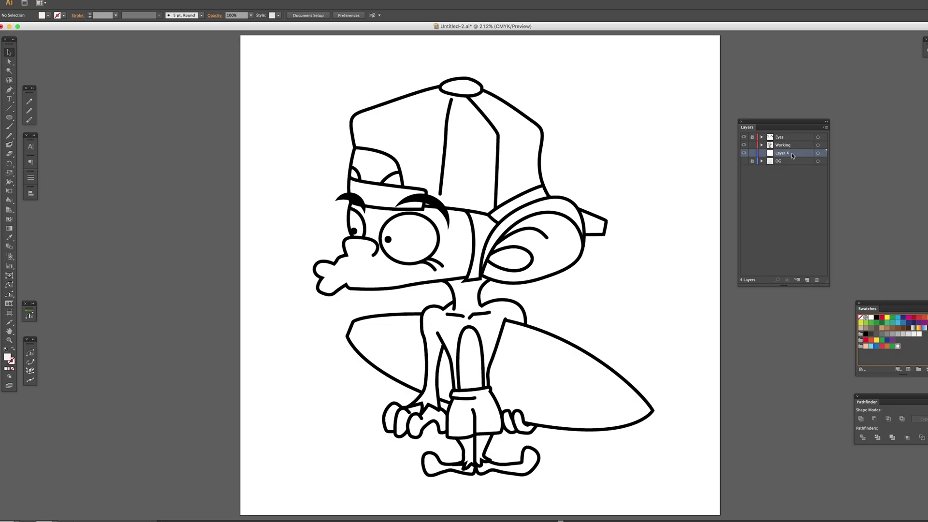
pyautogui.doubleClick(792, 153)
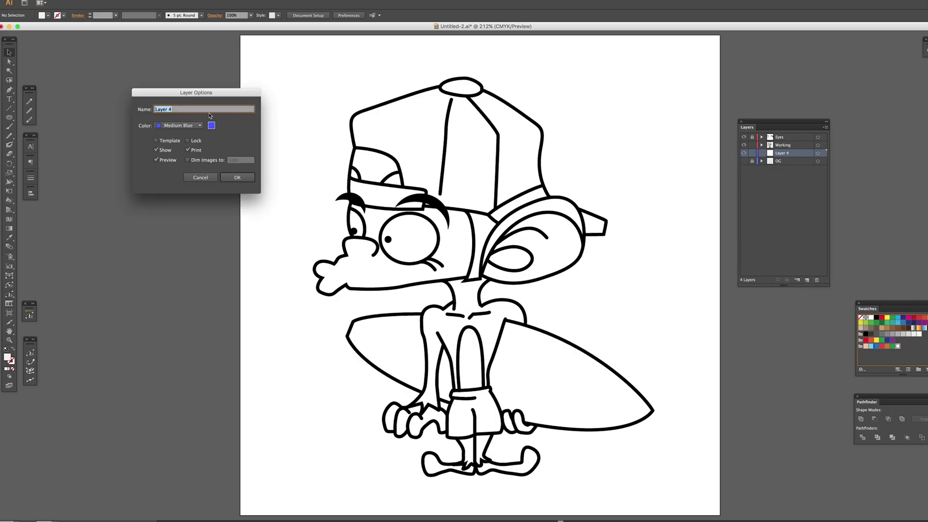
pyautogui.moveTo(219, 95); pyautogui.dragTo(675, 164)
# Name the new layer Colours and set its layer colour to Light Red
pyautogui.write('Eye')
pyautogui.press('BackSpace')
pyautogui.press('BackSpace')
pyautogui.press('BackSpace')
pyautogui.write('Colours')
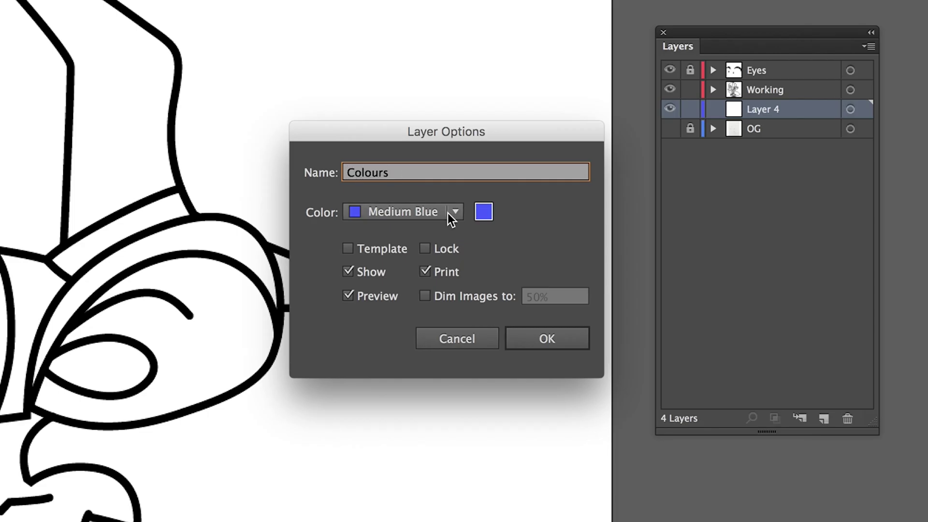
pyautogui.click(653, 197)
pyautogui.click(641, 182)
pyautogui.click(701, 249)
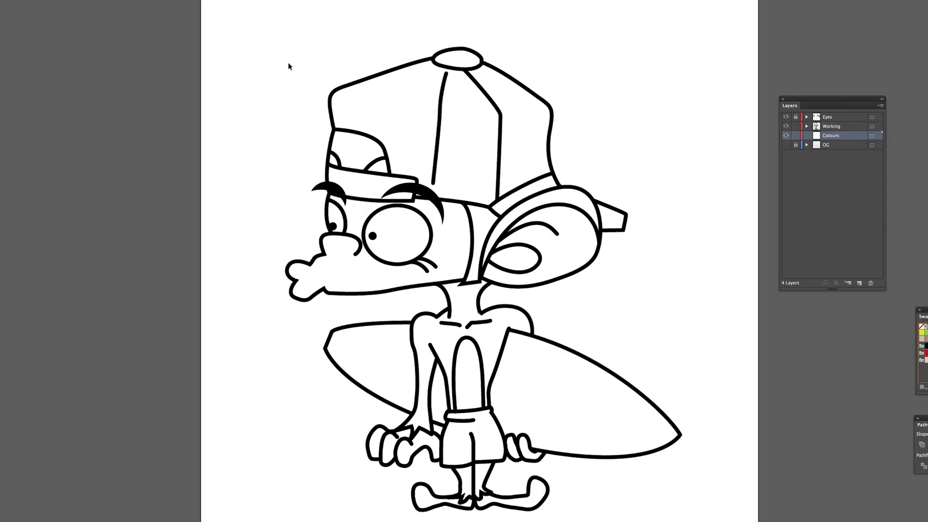
# Copy all of the monkey's line art and paste it in place on the Colours layer
pyautogui.moveTo(284, 59)
pyautogui.mouseDown()
pyautogui.moveTo(555, 321)
pyautogui.moveTo(665, 502)
pyautogui.mouseUp()
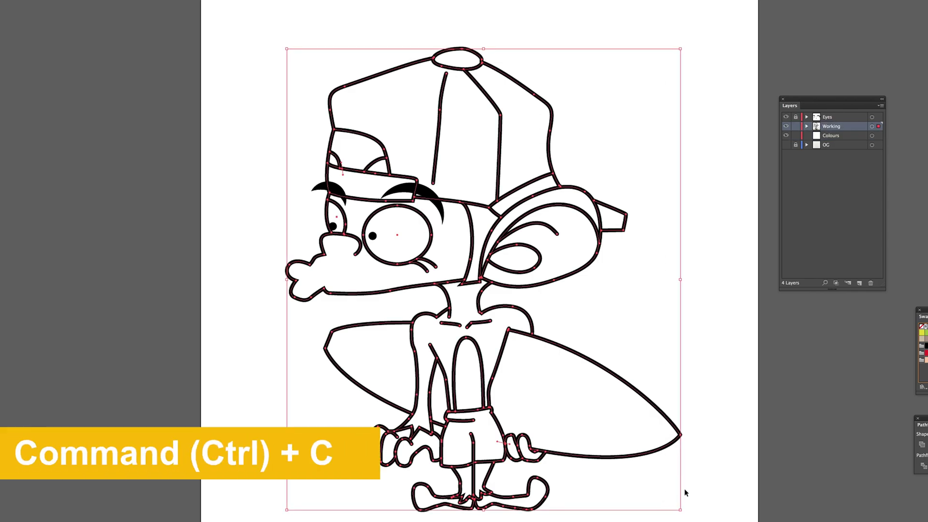
pyautogui.hotkey('ctrl', 'c')
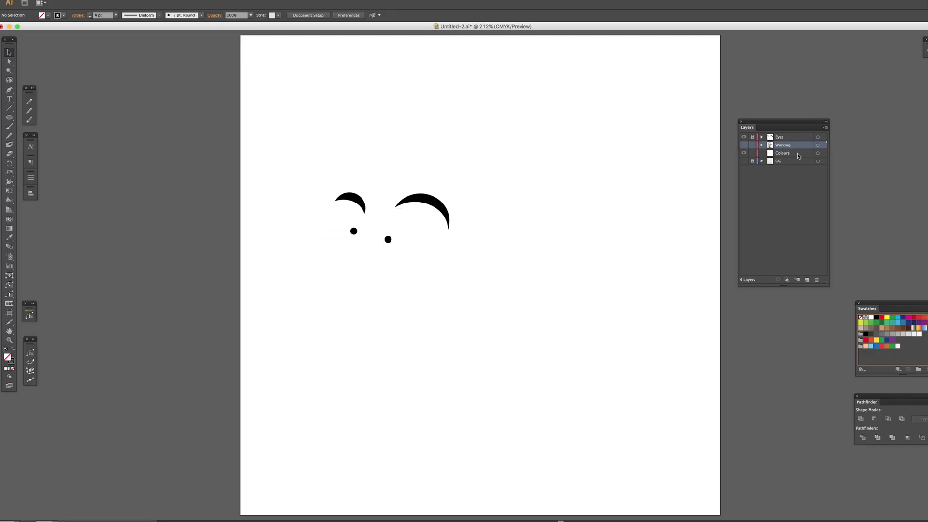
pyautogui.click(799, 155)
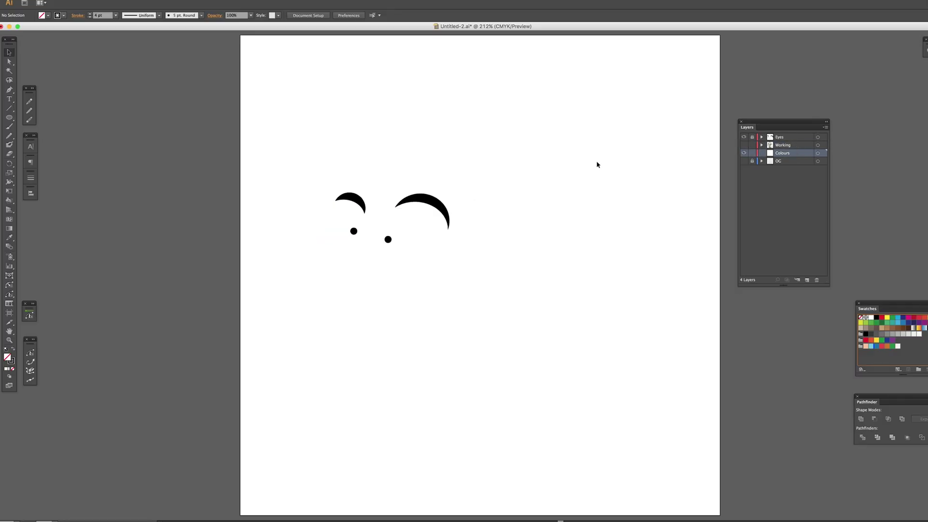
pyautogui.hotkey('ctrl', 'f')
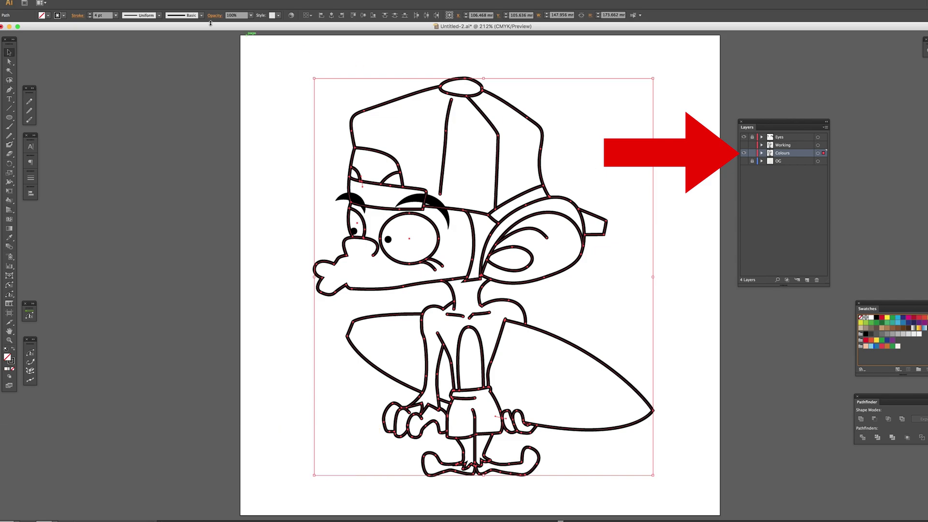
# Set the pasted line art's stroke to None
pyautogui.click(63, 15)
pyautogui.click(6, 28)
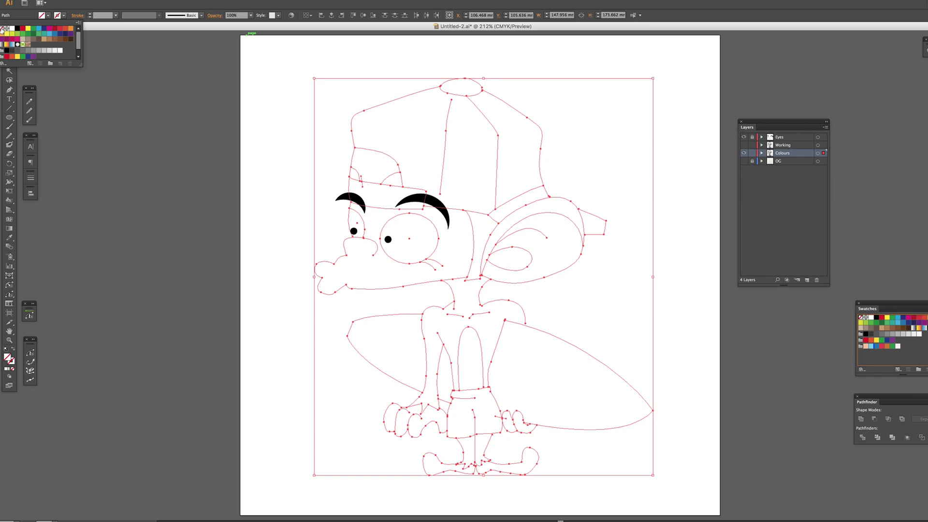
pyautogui.click(10, 200)
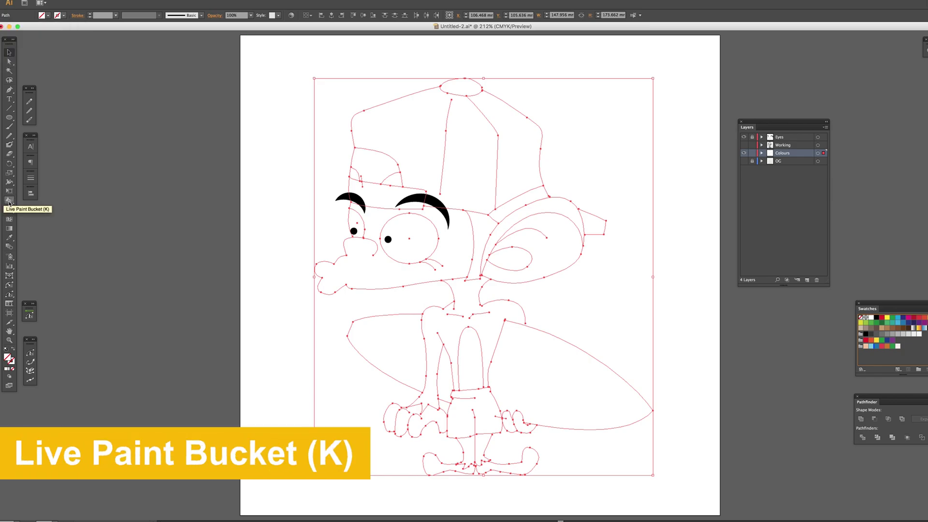
# With Live Paint Bucket, fill the face, muzzle, inner ear, belly, hands and feet peach
pyautogui.click(9, 202)
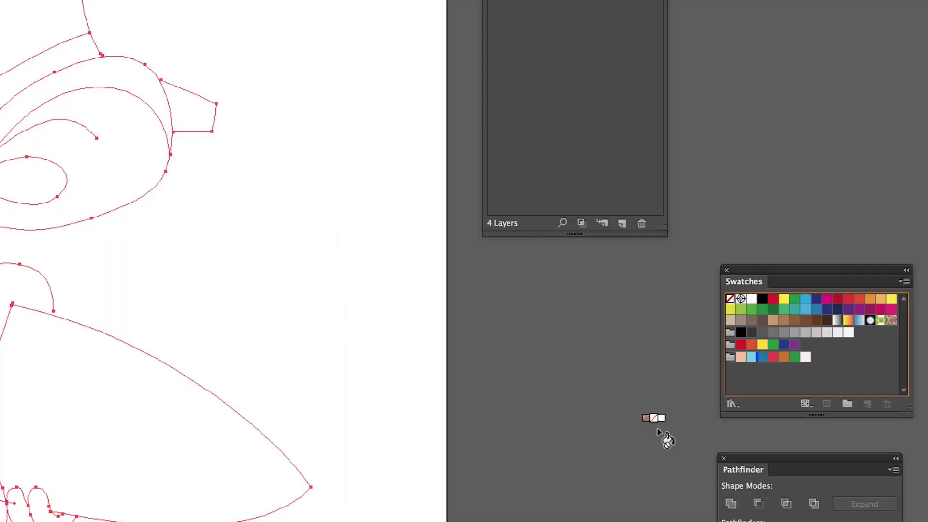
pyautogui.click(741, 357)
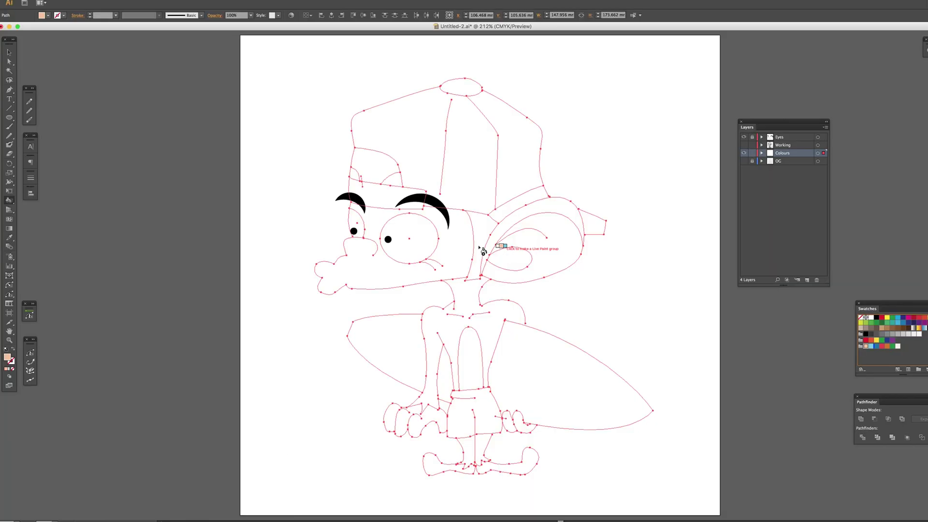
pyautogui.click(456, 254)
pyautogui.click(75, 169)
pyautogui.click(392, 181)
pyautogui.click(471, 363)
pyautogui.click(415, 421)
pyautogui.click(38, 507)
pyautogui.click(524, 464)
# Paint the cap light blue and red, the fur brown, the shorts green and the surfboard off-white
pyautogui.press('Right')
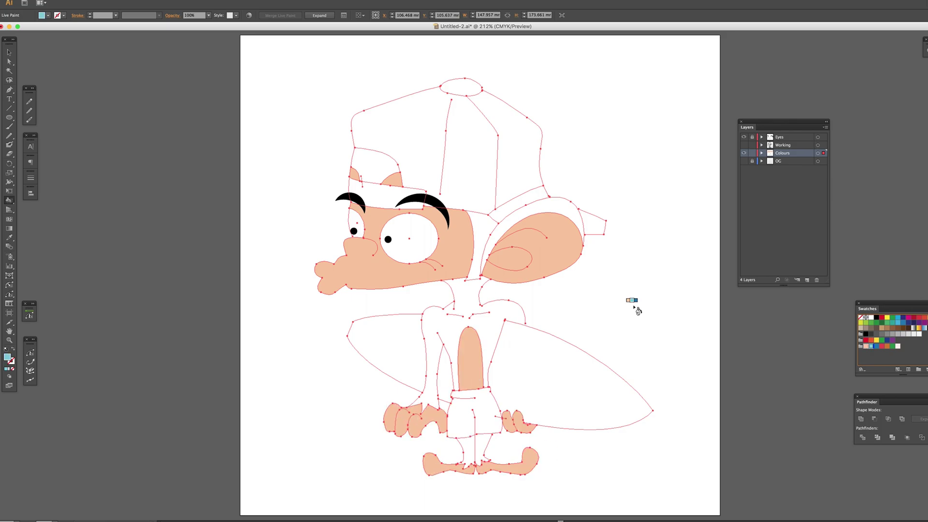
pyautogui.click(425, 150)
pyautogui.press('Right')
pyautogui.click(465, 88)
pyautogui.click(386, 194)
pyautogui.click(519, 204)
pyautogui.click(593, 225)
pyautogui.press('Right')
pyautogui.click(518, 149)
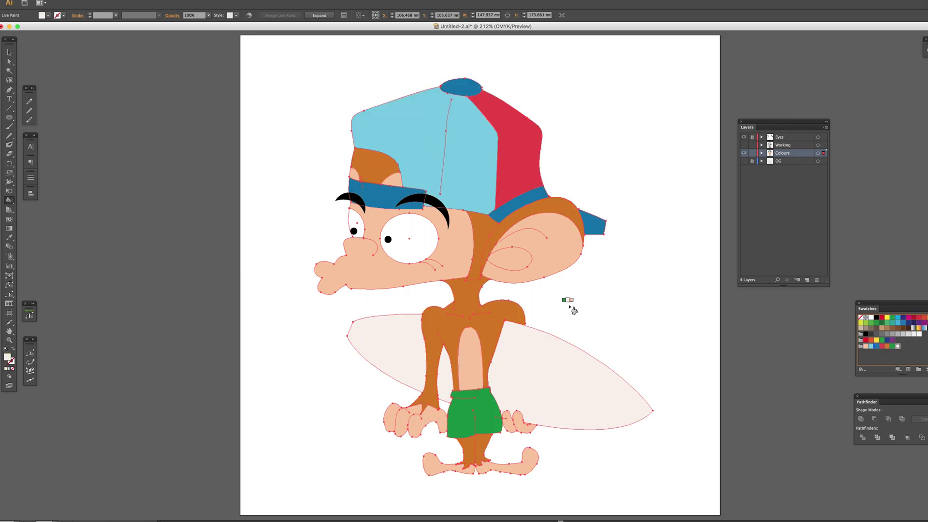
pyautogui.press('v')
pyautogui.click(751, 341)
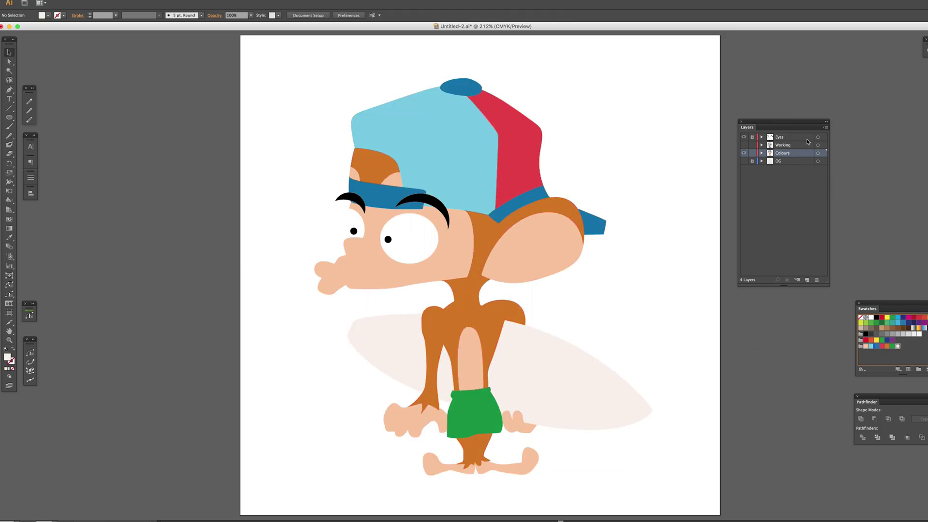
# Turn the Working layer's visibility back on so its black outlines sit over the colour fills
pyautogui.click(744, 146)
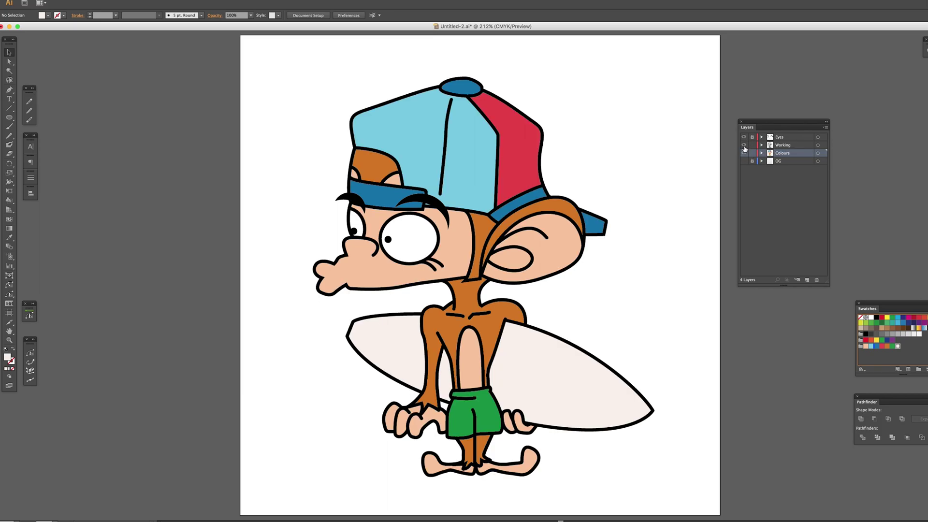